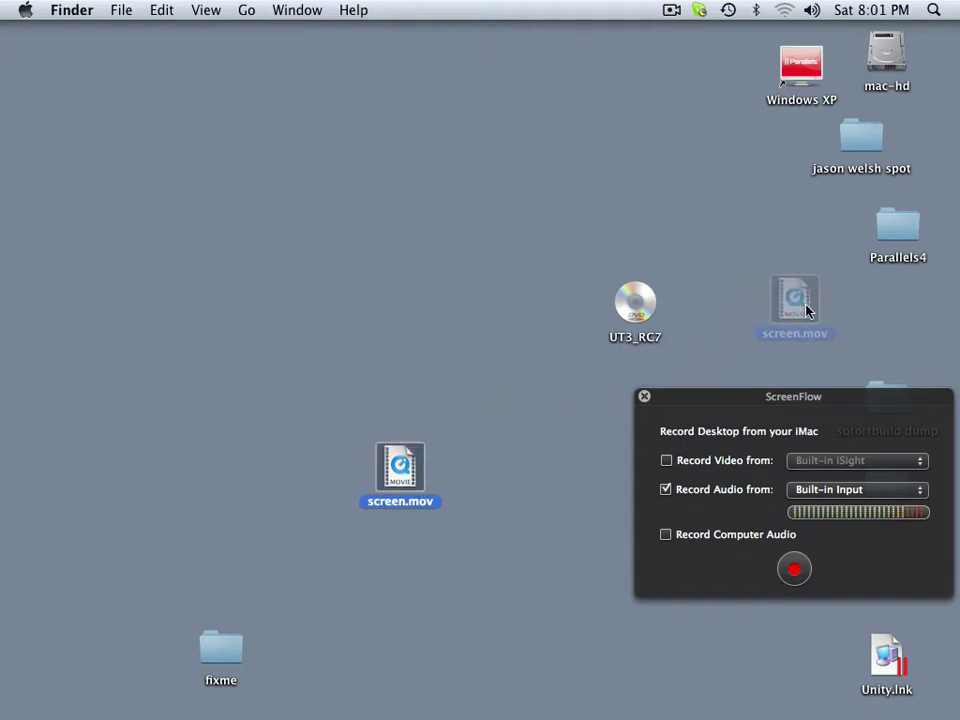
Bring Adobe Photoshop CS4 to the front from the Dock
{"action": "mouse_move", "coordinate": [113, 690]}
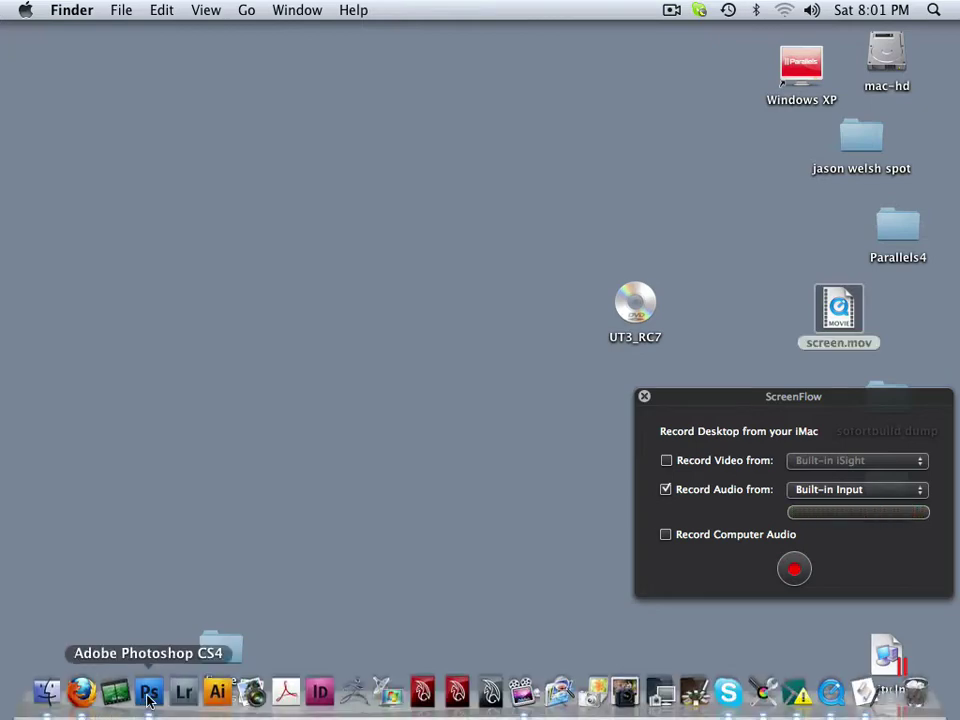
{"action": "left_click", "coordinate": [148, 692]}
Create a 12×1-pixel document with the Adobe RGB (1998) profile and widen its window
{"action": "left_click", "coordinate": [150, 10]}
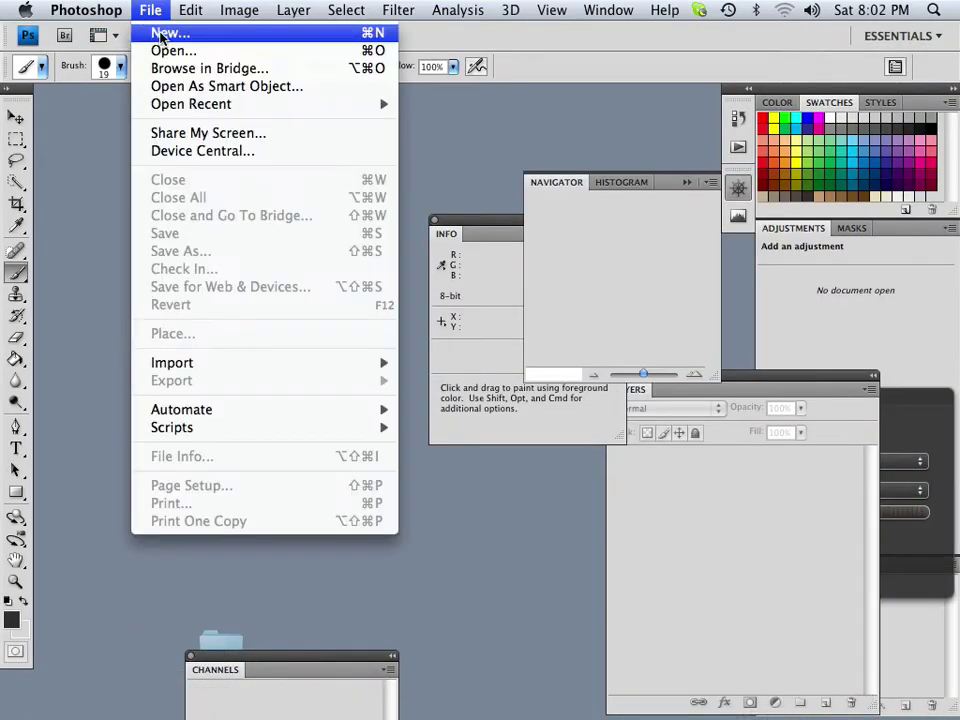
{"action": "left_click", "coordinate": [165, 32]}
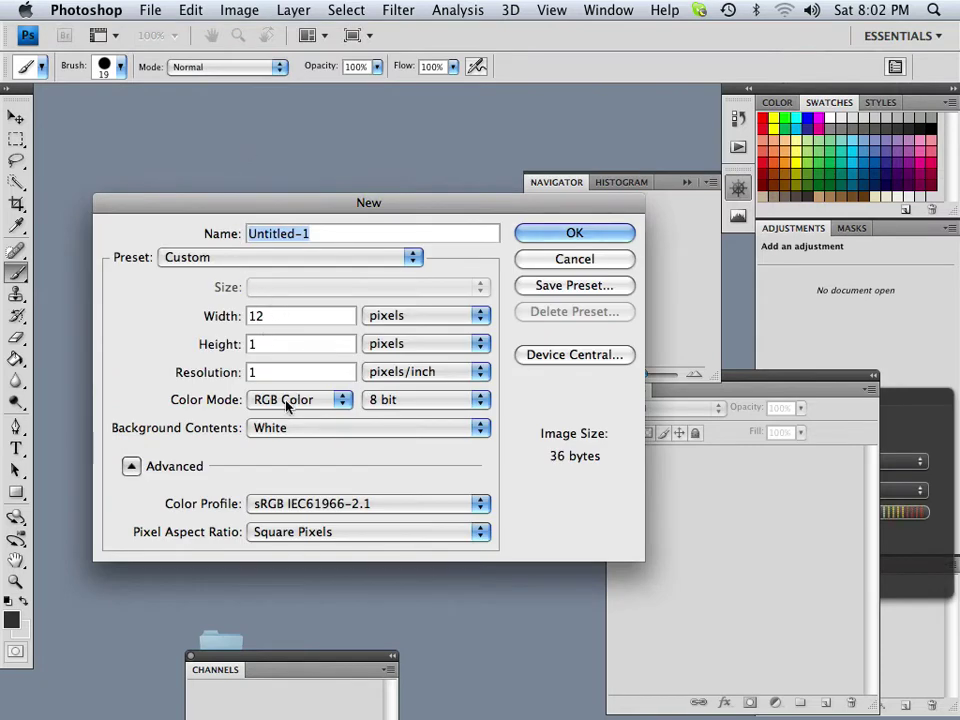
{"action": "left_click", "coordinate": [287, 505]}
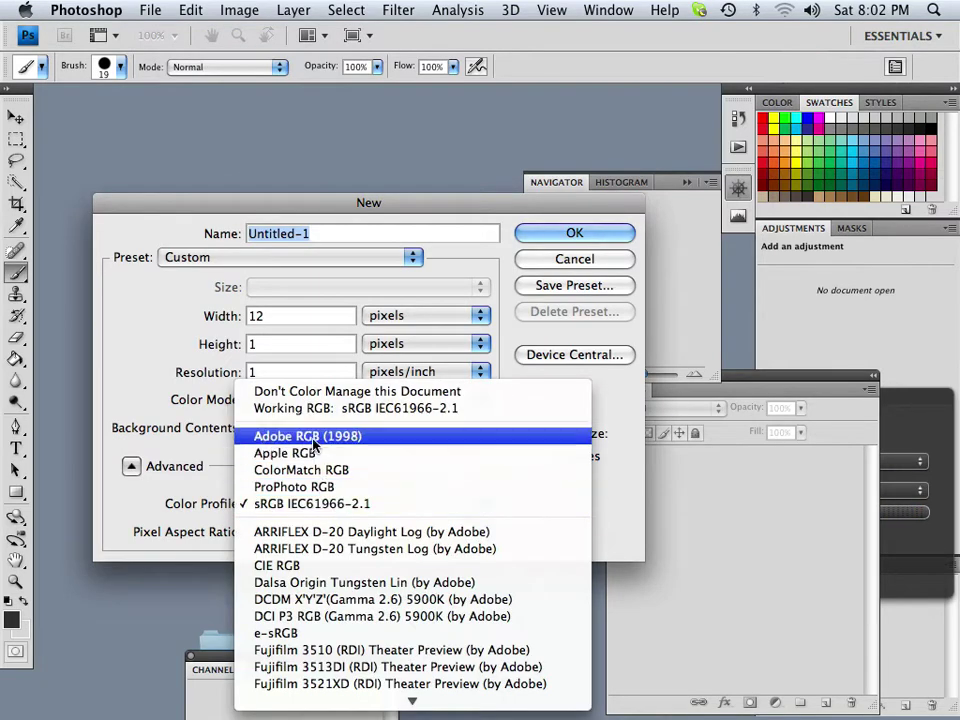
{"action": "left_click", "coordinate": [295, 437]}
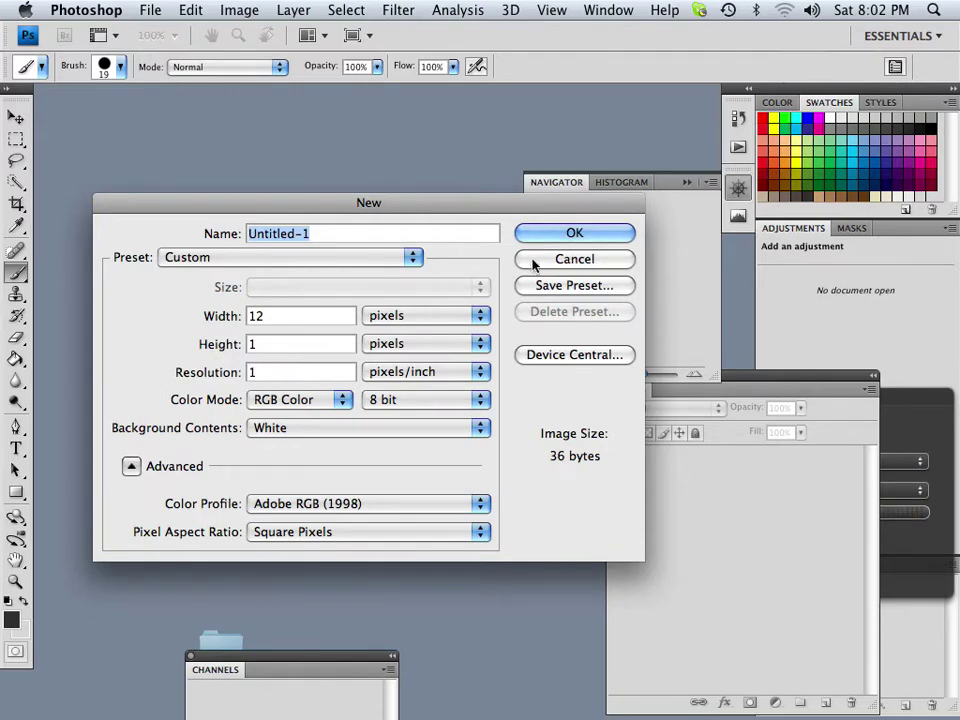
{"action": "left_click", "coordinate": [570, 233]}
{"action": "left_click_drag", "start_coordinate": [116, 165], "coordinate": [406, 171]}
Create a second 12×1 RGB document, Untitled-2, with the sRGB IEC61966-2.1 profile
{"action": "left_click", "coordinate": [150, 10]}
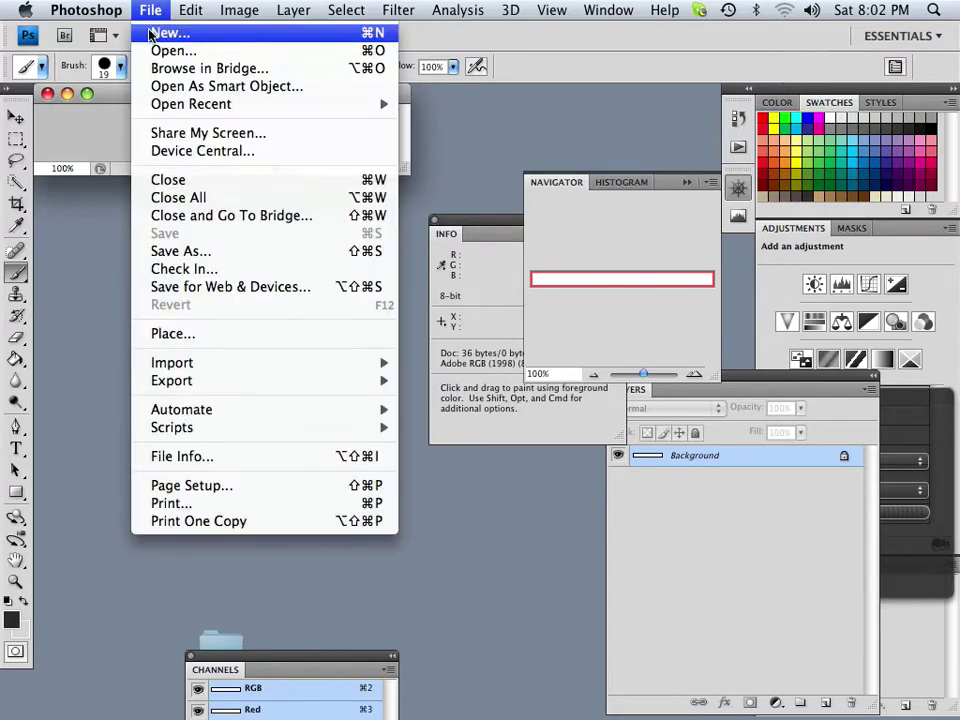
{"action": "left_click", "coordinate": [165, 32]}
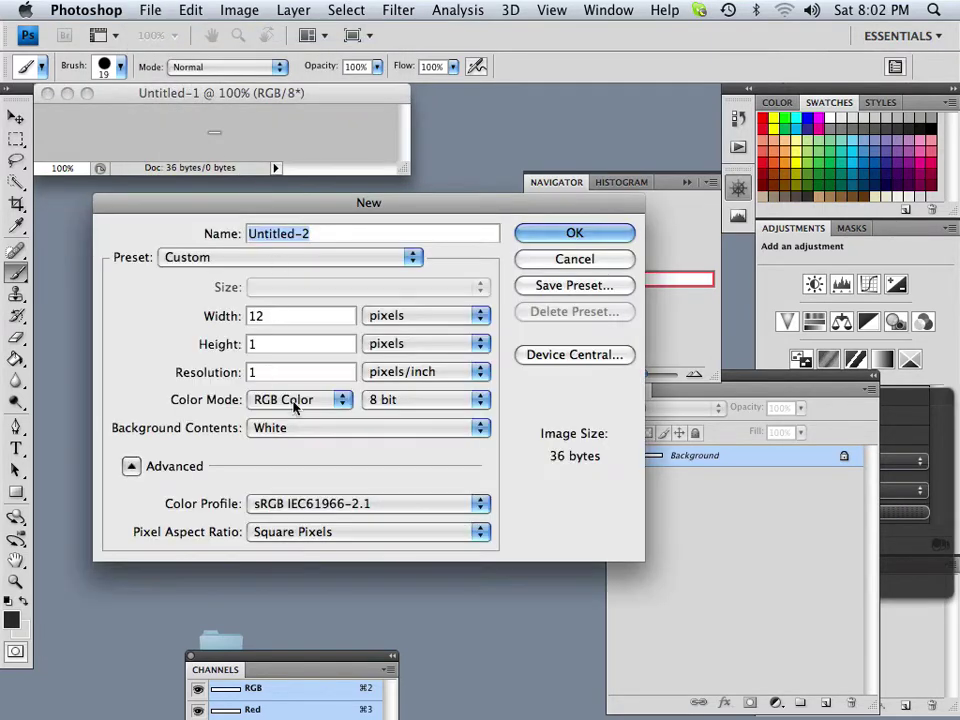
{"action": "left_click", "coordinate": [328, 401]}
{"action": "left_click", "coordinate": [317, 401]}
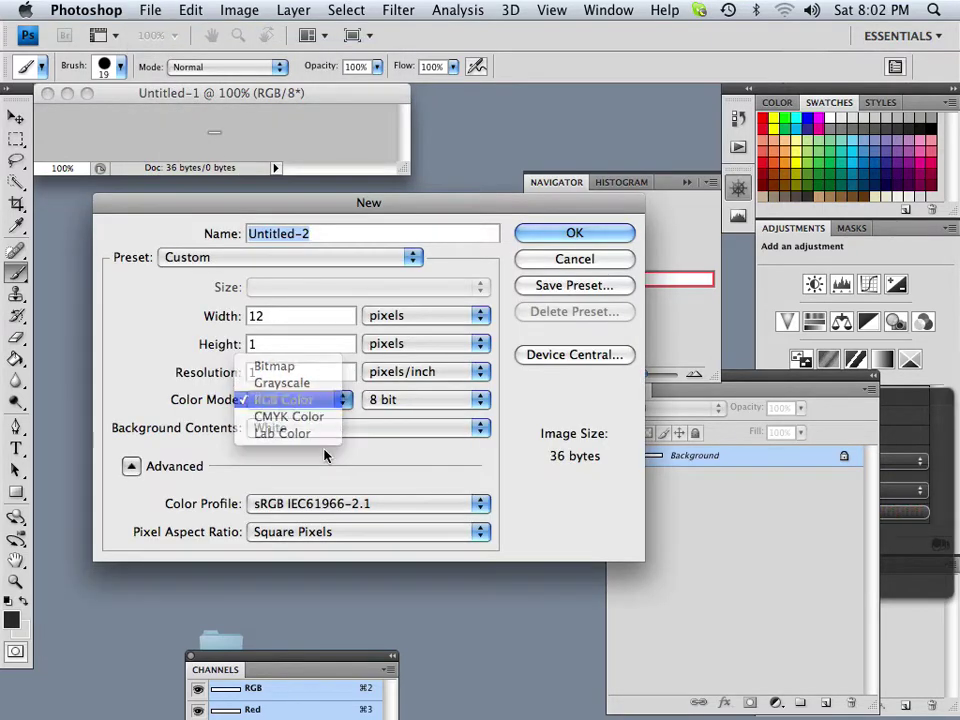
{"action": "left_click", "coordinate": [324, 512]}
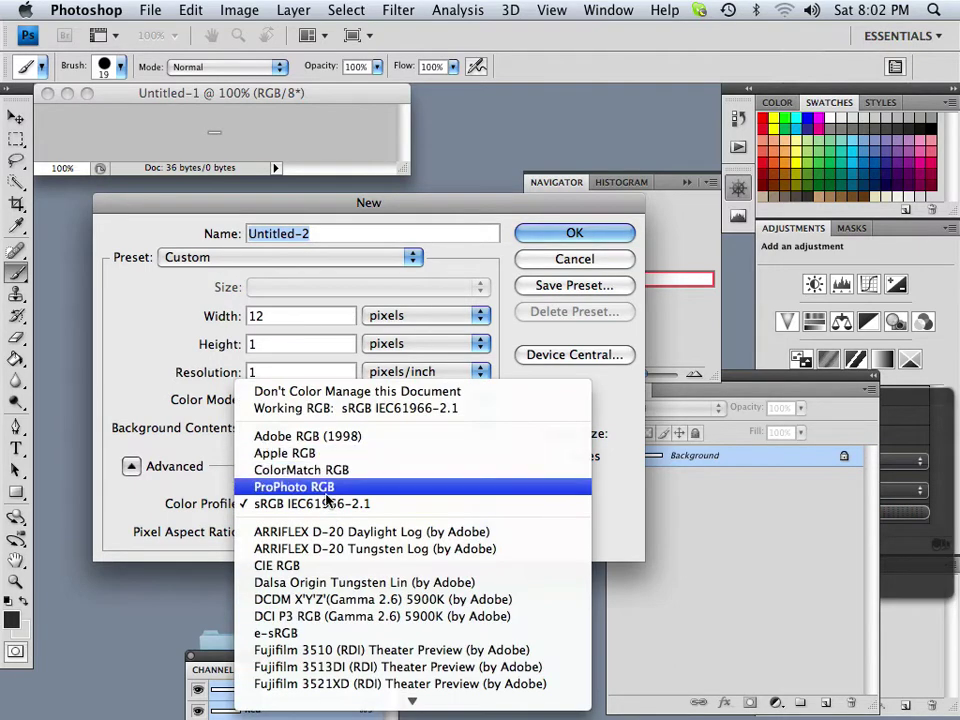
{"action": "left_click", "coordinate": [340, 503]}
{"action": "left_click", "coordinate": [545, 240]}
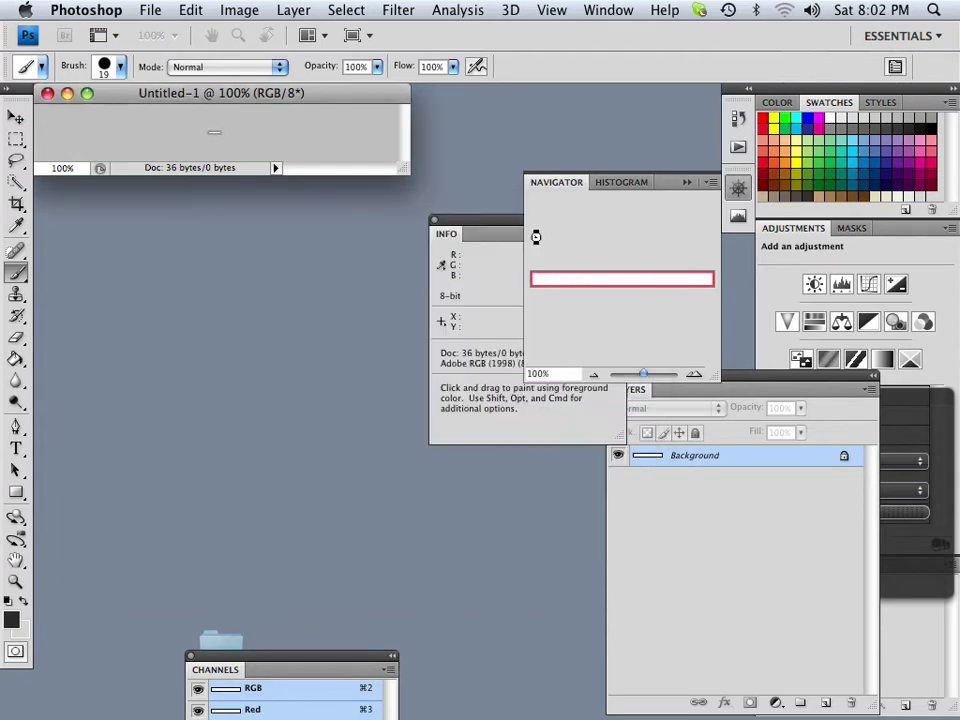
Create a third document, Untitled-3, and convert it to CMYK Color
{"action": "left_click", "coordinate": [150, 10]}
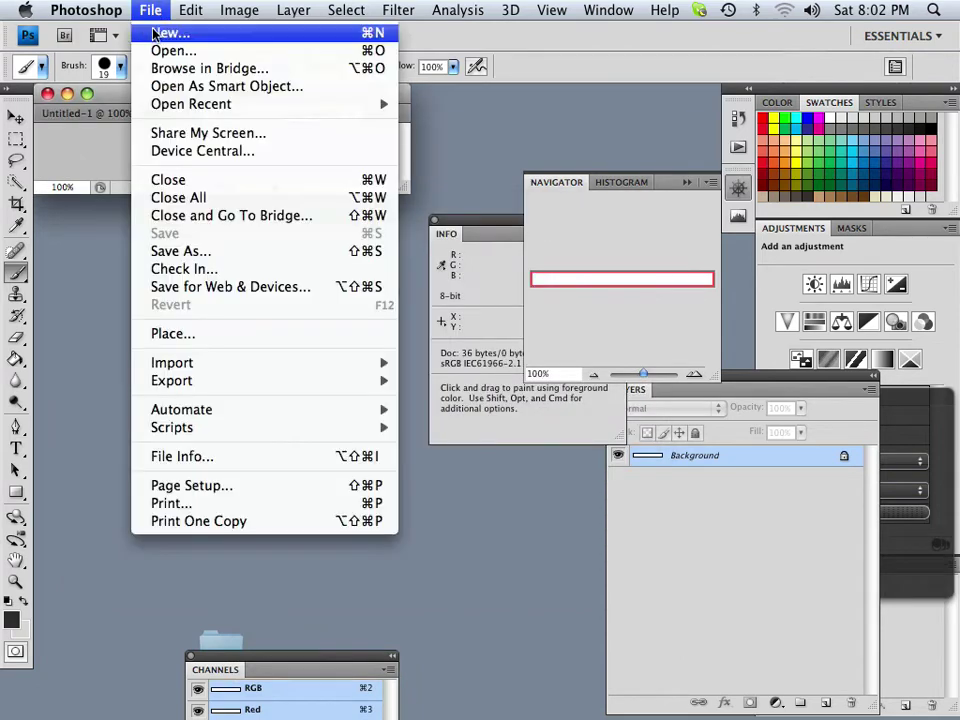
{"action": "left_click", "coordinate": [150, 32]}
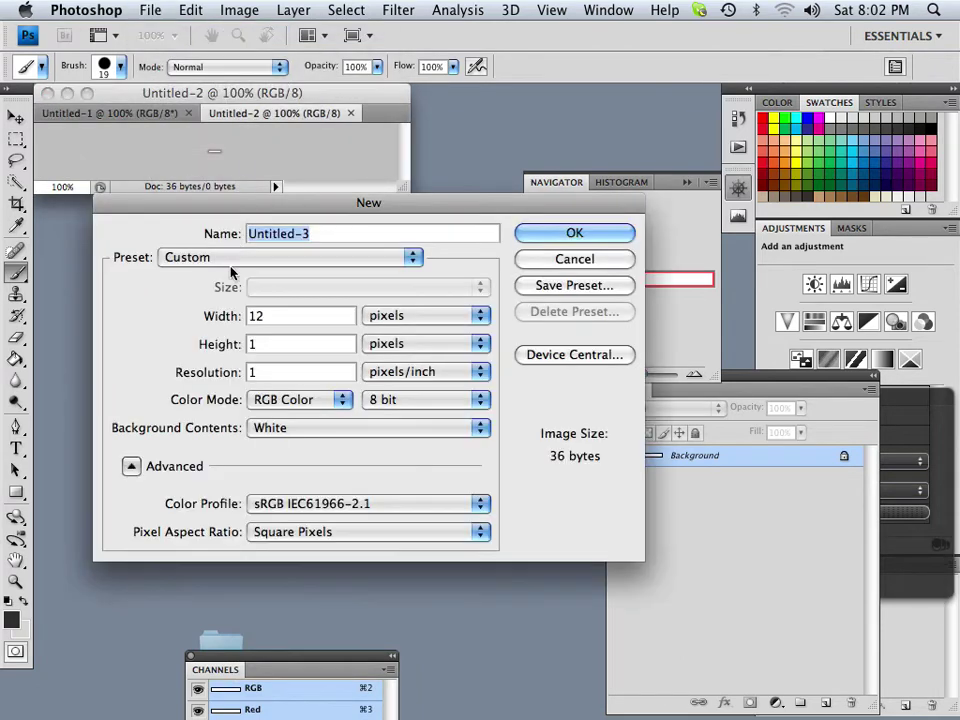
{"action": "left_click", "coordinate": [553, 237]}
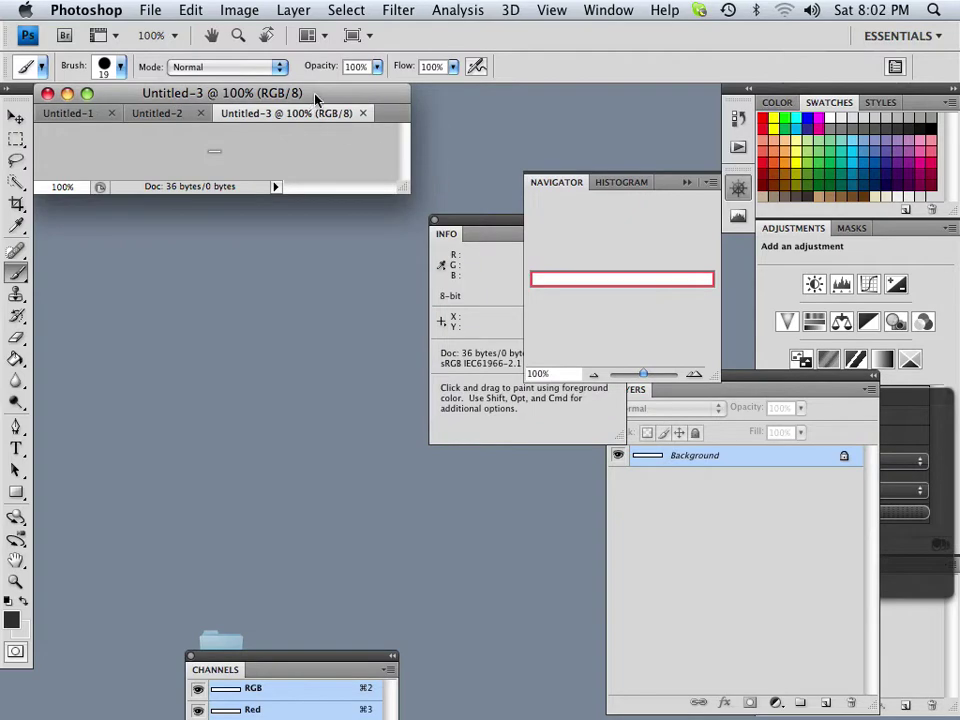
{"action": "left_click", "coordinate": [240, 10]}
{"action": "mouse_move", "coordinate": [340, 35]}
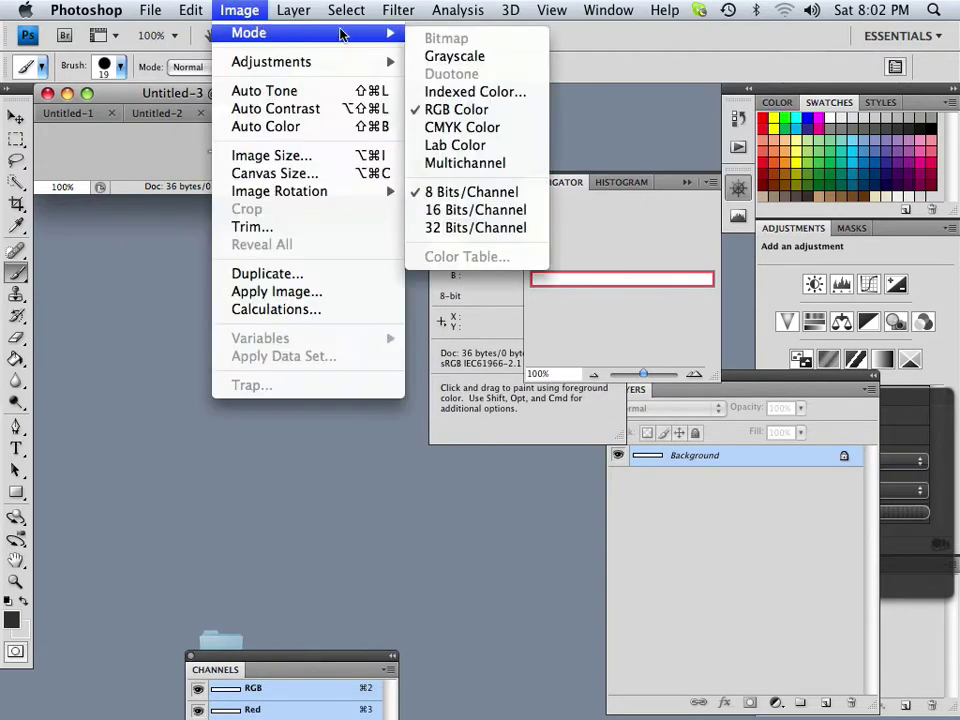
{"action": "left_click", "coordinate": [435, 128]}
{"action": "key", "text": "Return"}
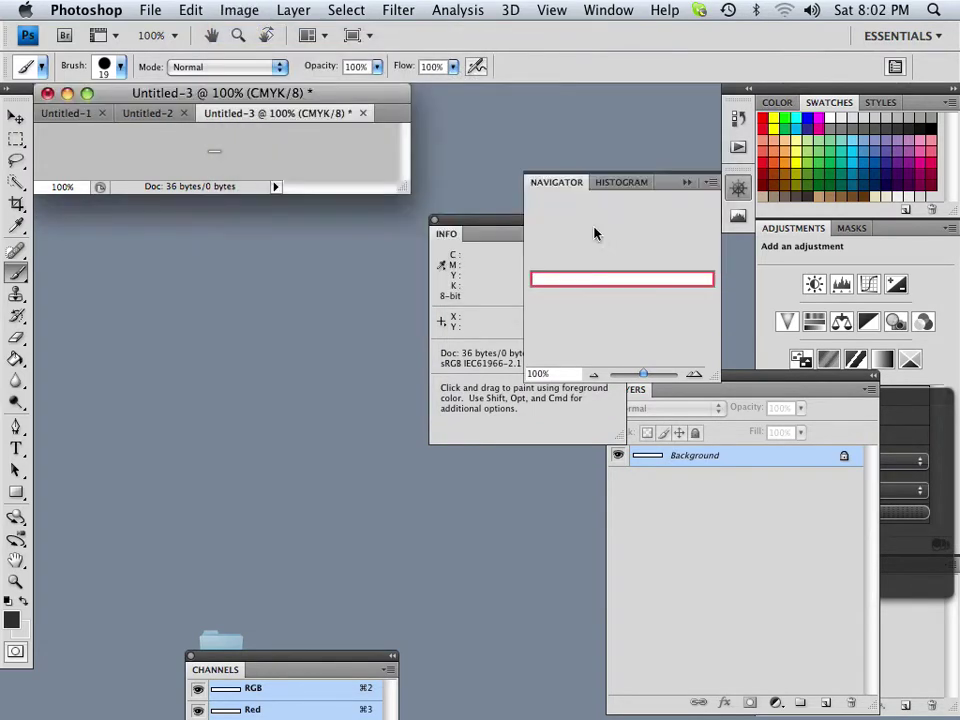
Float all documents in windows and stack them with Untitled-1 at top, then Untitled-2, then Untitled-3
{"action": "left_click", "coordinate": [604, 10]}
{"action": "mouse_move", "coordinate": [622, 47]}
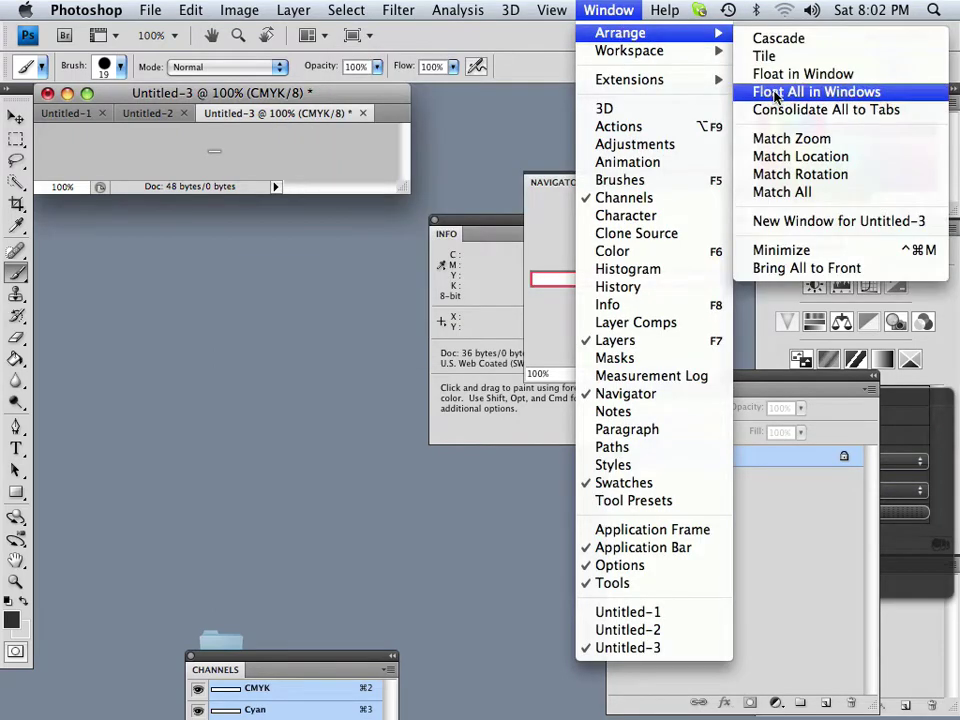
{"action": "left_click", "coordinate": [775, 95]}
{"action": "left_click_drag", "start_coordinate": [131, 139], "coordinate": [187, 422]}
{"action": "left_click_drag", "start_coordinate": [116, 143], "coordinate": [186, 320]}
{"action": "left_click_drag", "start_coordinate": [104, 94], "coordinate": [181, 203]}
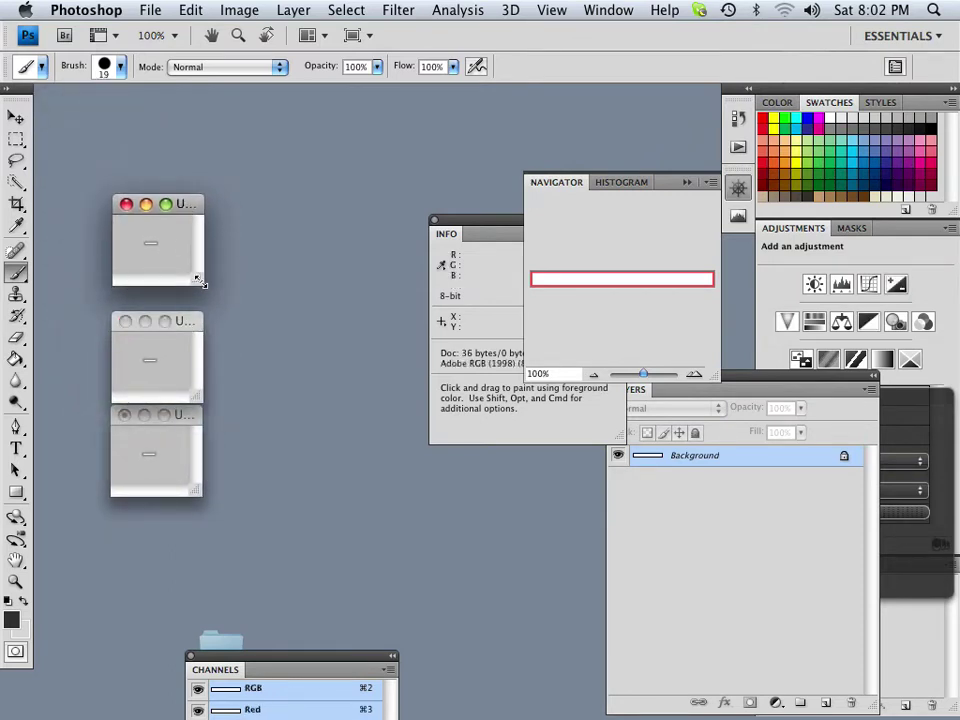
Widen all three windows to match and enlarge Untitled-3 so its strip fills the window
{"action": "left_click_drag", "start_coordinate": [203, 282], "coordinate": [401, 284]}
{"action": "left_click_drag", "start_coordinate": [198, 396], "coordinate": [401, 378]}
{"action": "left_click_drag", "start_coordinate": [200, 491], "coordinate": [395, 505]}
{"action": "left_click_drag", "start_coordinate": [360, 416], "coordinate": [350, 450]}
{"action": "left_click_drag", "start_coordinate": [647, 378], "coordinate": [671, 376]}
{"action": "left_click", "coordinate": [398, 325]}
{"action": "left_click", "coordinate": [347, 218]}
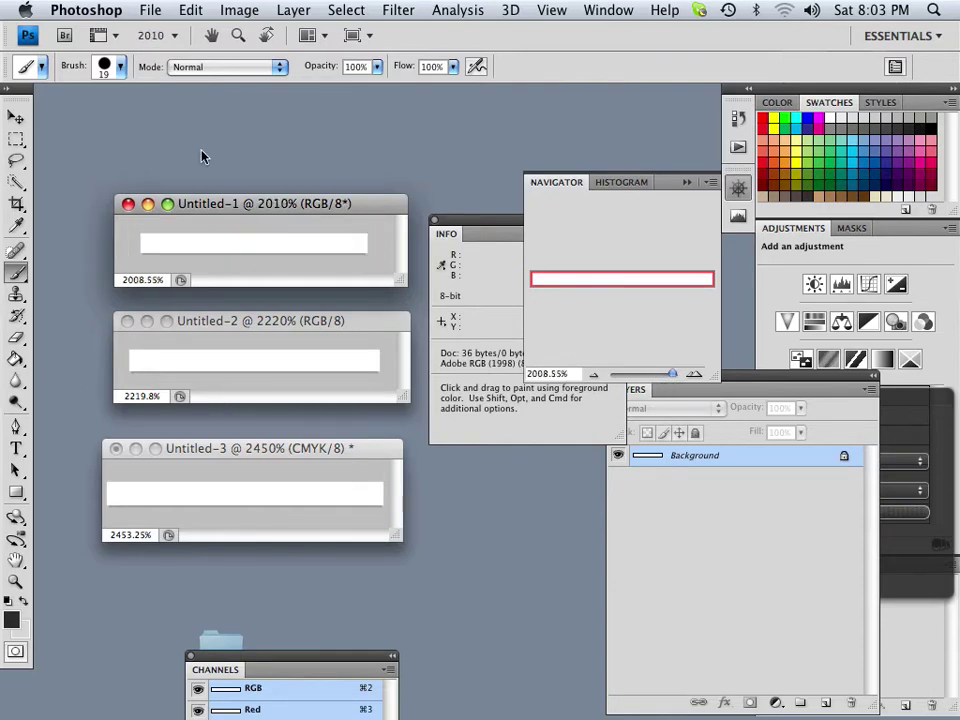
Enlarge the Info panel and activate Untitled-1, Untitled-2 and Untitled-3 in turn to read each profile
{"action": "left_click_drag", "start_coordinate": [492, 234], "coordinate": [482, 212]}
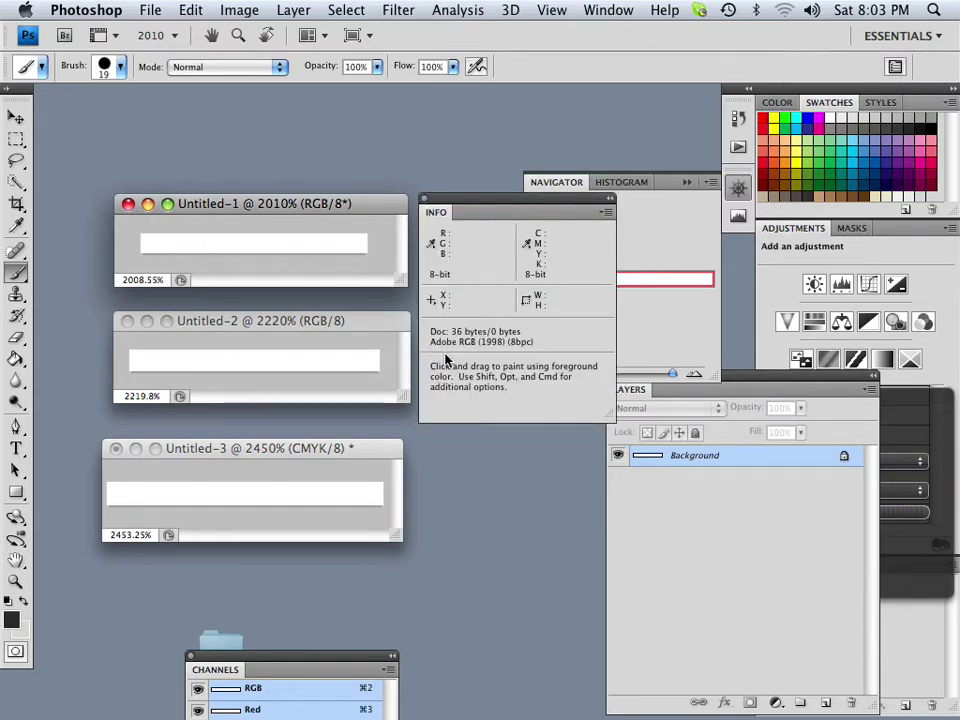
{"action": "left_click_drag", "start_coordinate": [343, 206], "coordinate": [338, 200]}
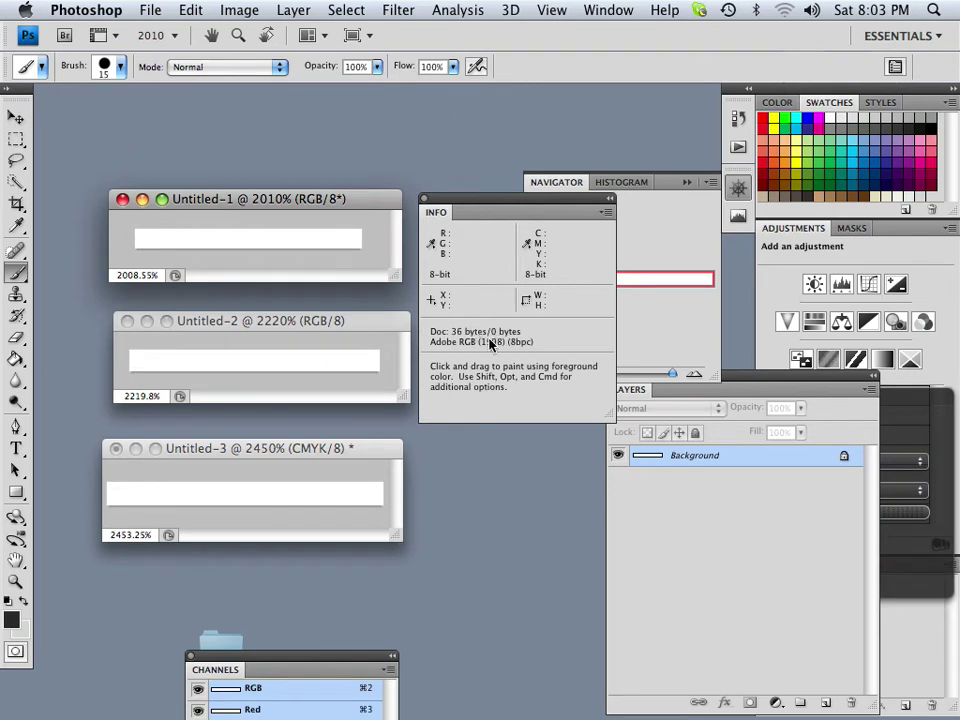
{"action": "key", "text": "bracketleft"}
{"action": "key", "text": "bracketleft"}
{"action": "key", "text": "bracketleft"}
{"action": "left_click_drag", "start_coordinate": [366, 326], "coordinate": [362, 328]}
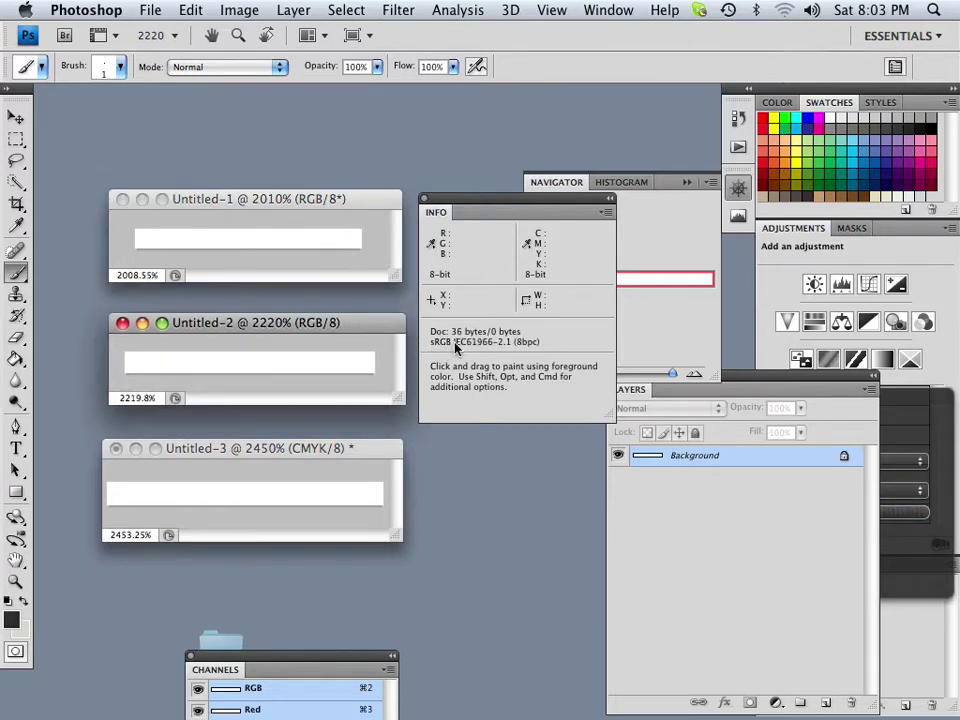
{"action": "left_click", "coordinate": [340, 456]}
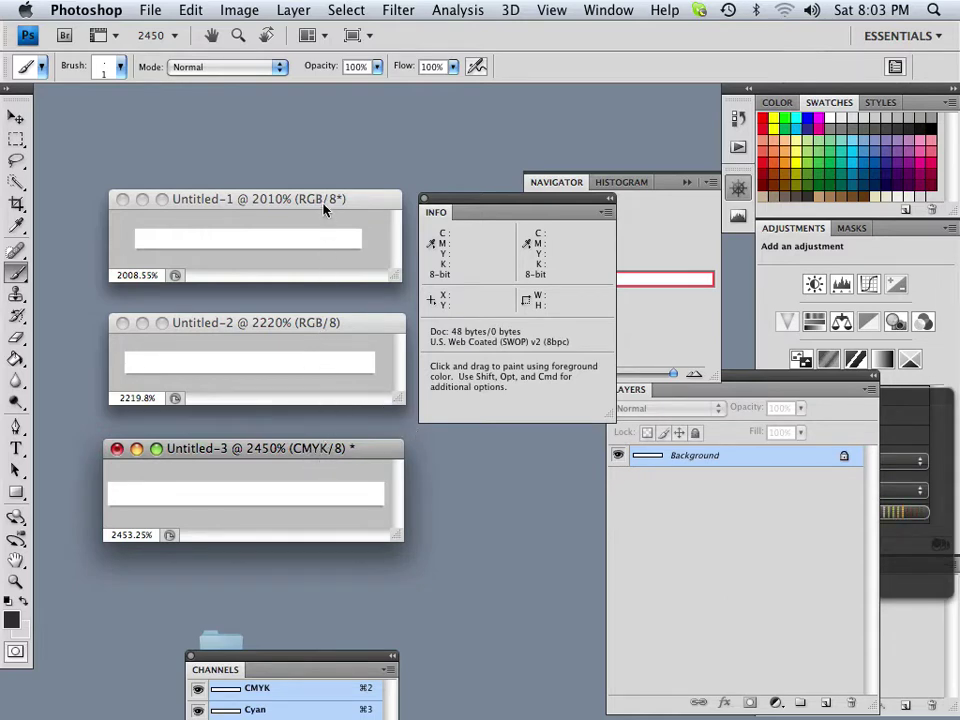
{"action": "left_click", "coordinate": [309, 328]}
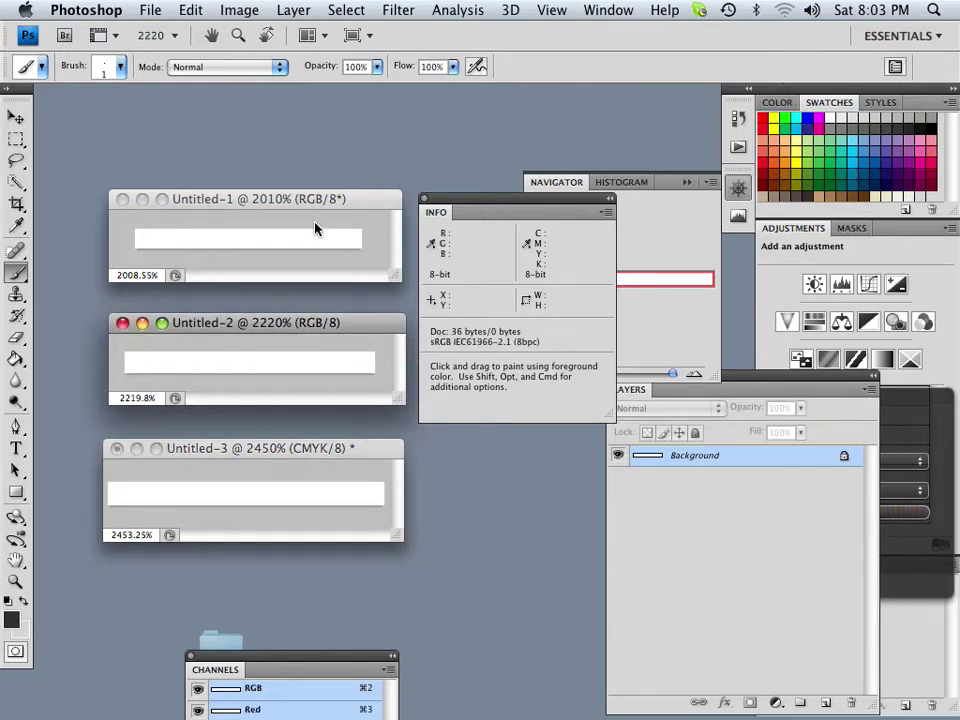
{"action": "left_click_drag", "start_coordinate": [314, 207], "coordinate": [317, 202]}
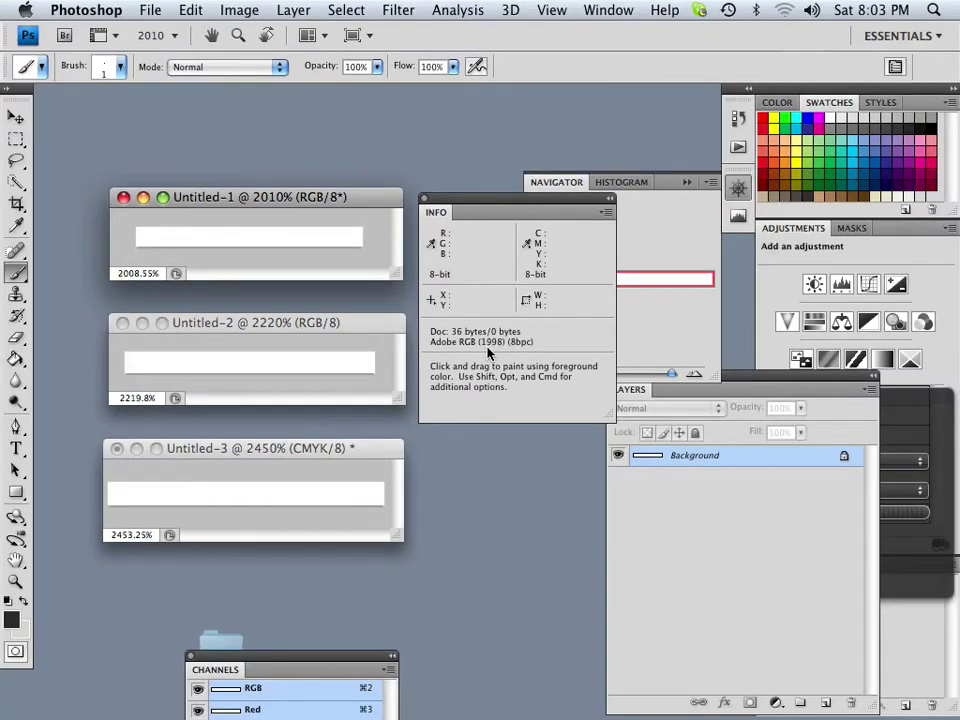
Pick a pure red as foreground colour, then swap foreground and background colours
{"action": "left_click", "coordinate": [10, 620]}
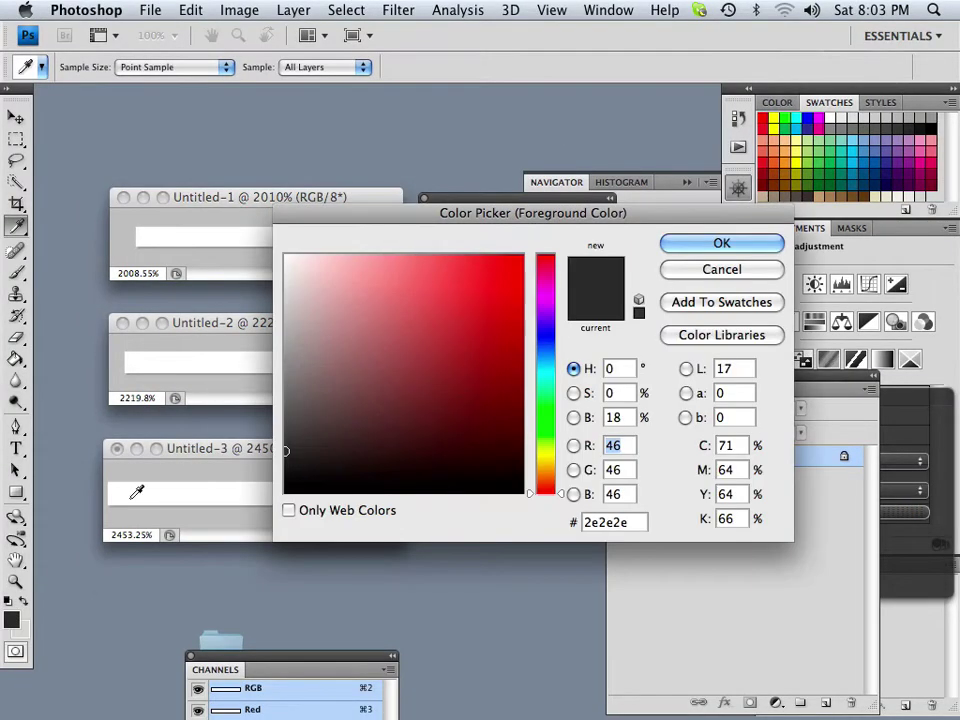
{"action": "left_click", "coordinate": [507, 293]}
{"action": "left_click_drag", "start_coordinate": [507, 293], "coordinate": [521, 257]}
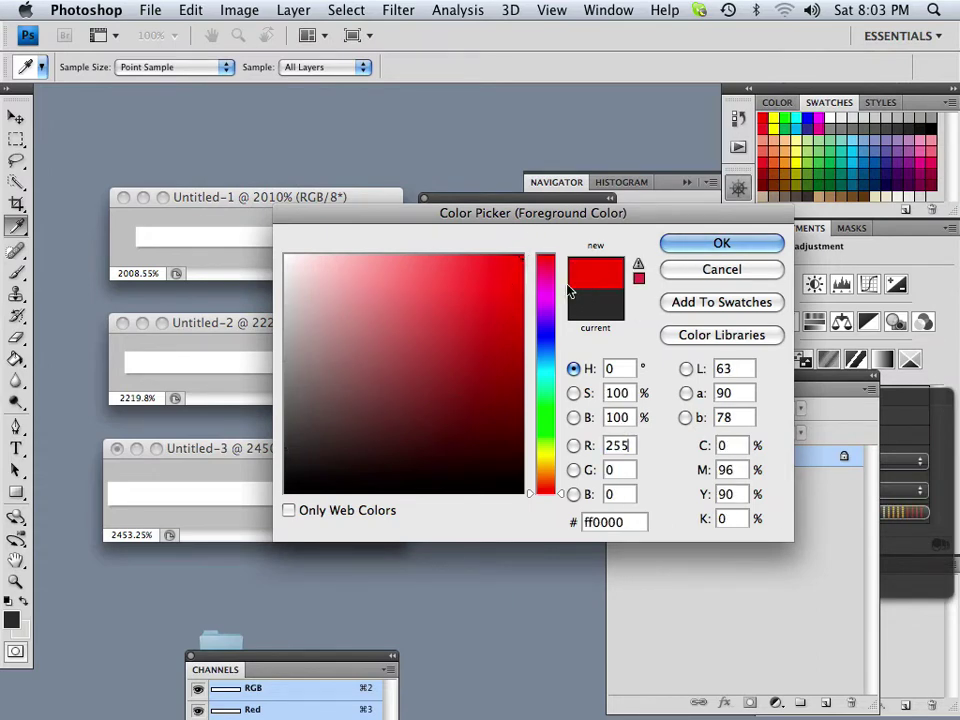
{"action": "left_click", "coordinate": [716, 242]}
{"action": "left_click", "coordinate": [22, 598]}
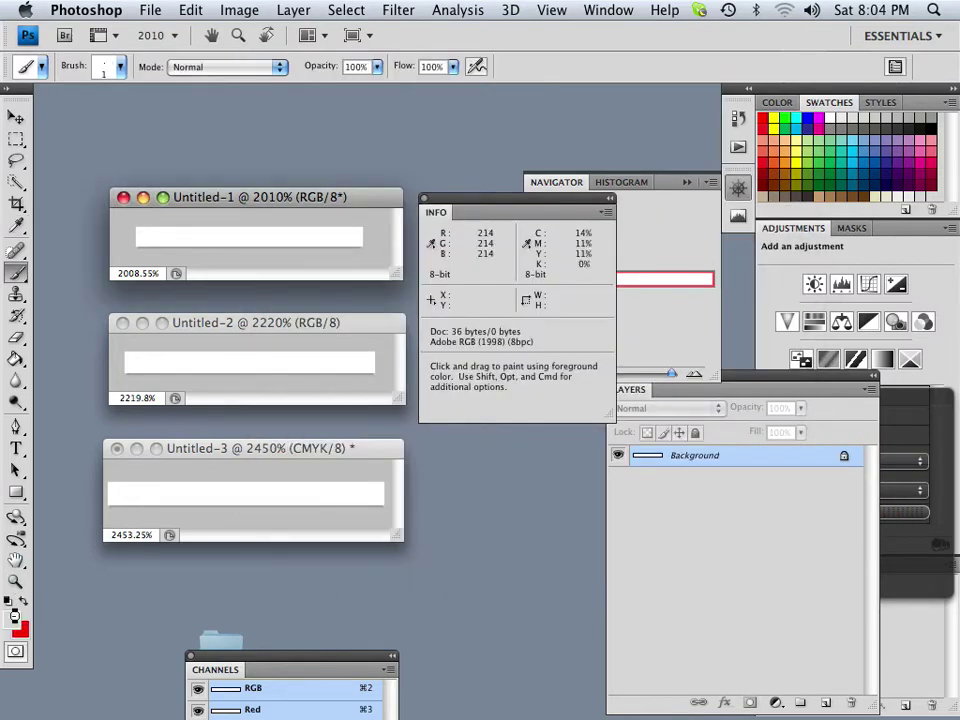
Set the foreground to dark red R 100, G 0, B 0 (hex 640000) and select the Brush
{"action": "left_click", "coordinate": [11, 620]}
{"action": "left_click_drag", "start_coordinate": [518, 300], "coordinate": [538, 208]}
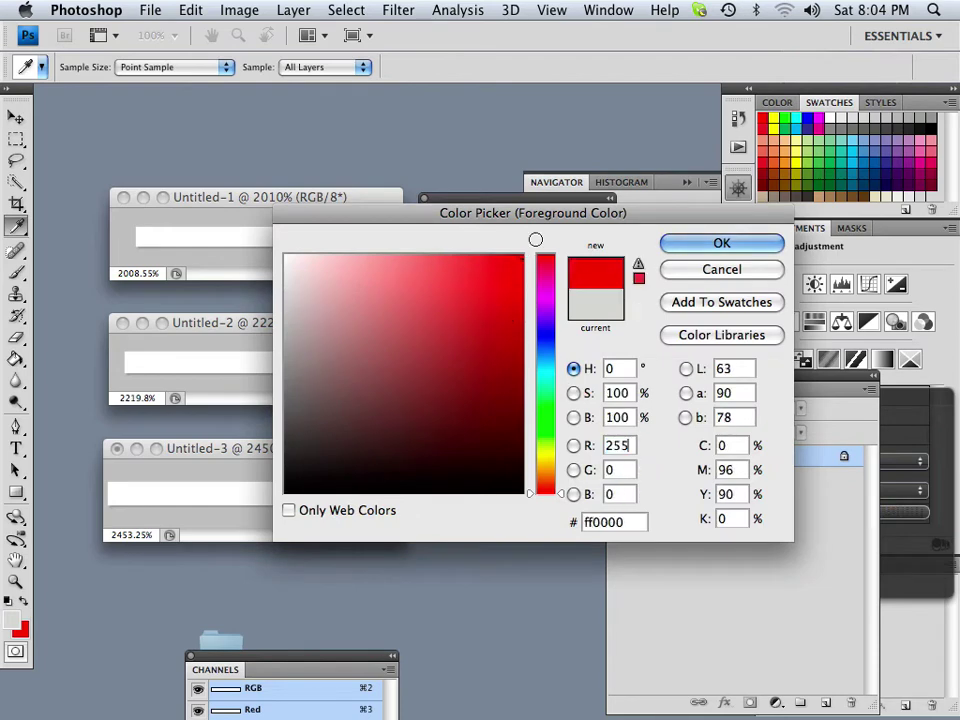
{"action": "double_click", "coordinate": [630, 447]}
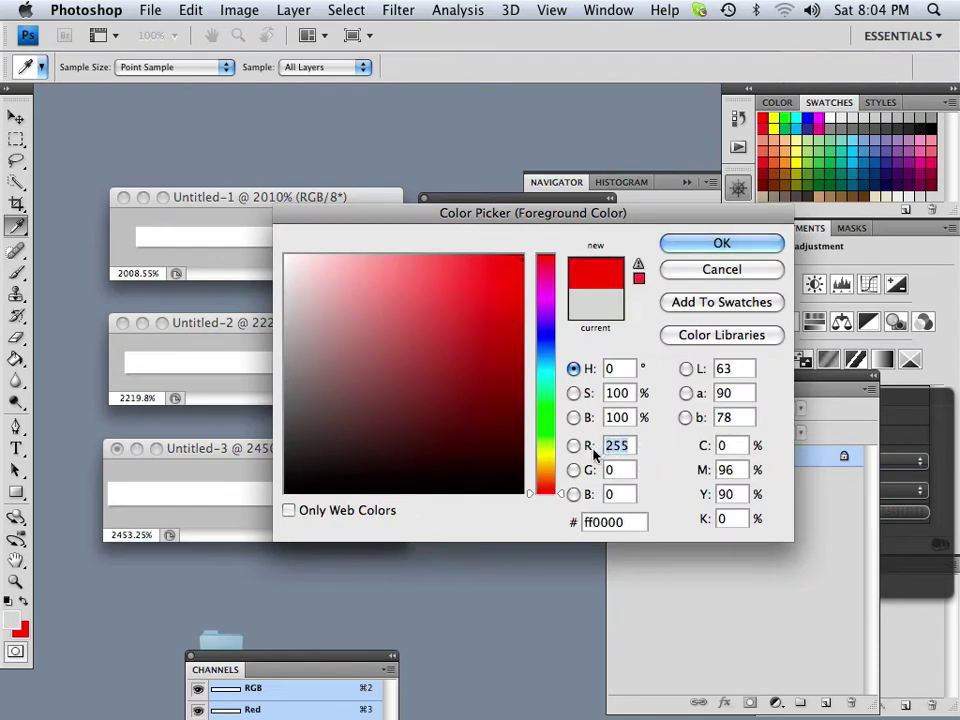
{"action": "type", "text": "100"}
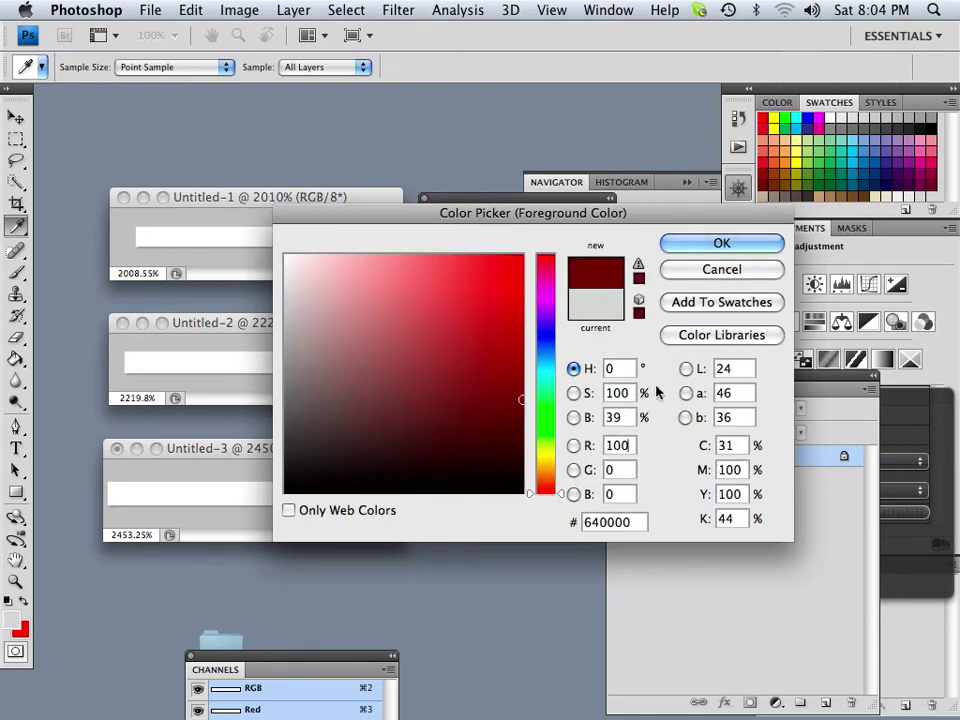
{"action": "left_click", "coordinate": [721, 243]}
{"action": "key", "text": "b"}
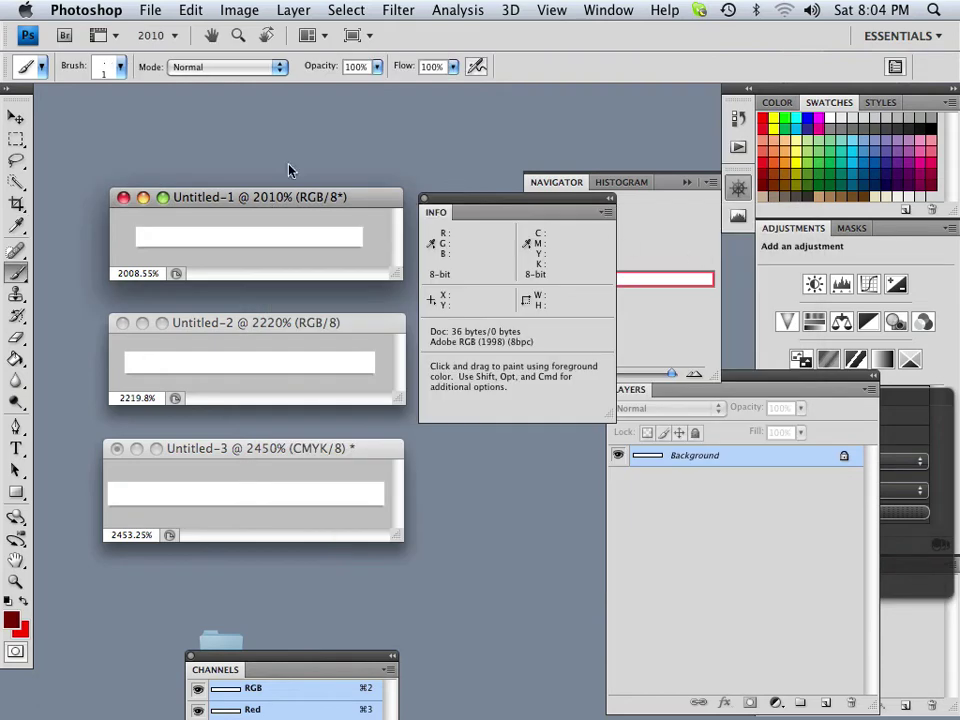
{"action": "left_click", "coordinate": [12, 620]}
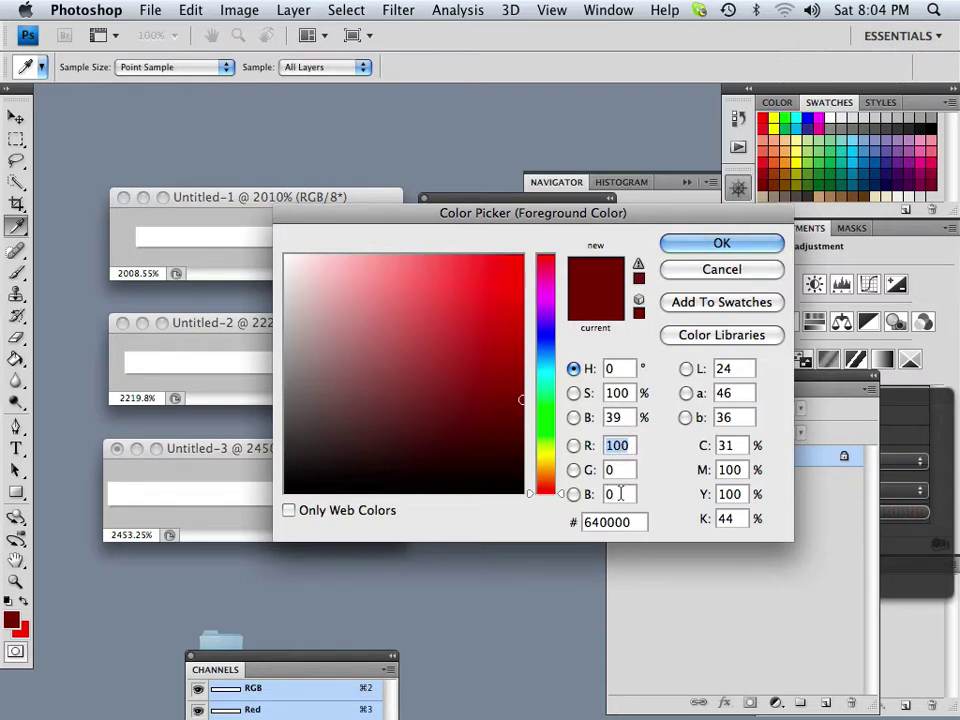
{"action": "left_click", "coordinate": [703, 249]}
{"action": "key", "text": "b"}
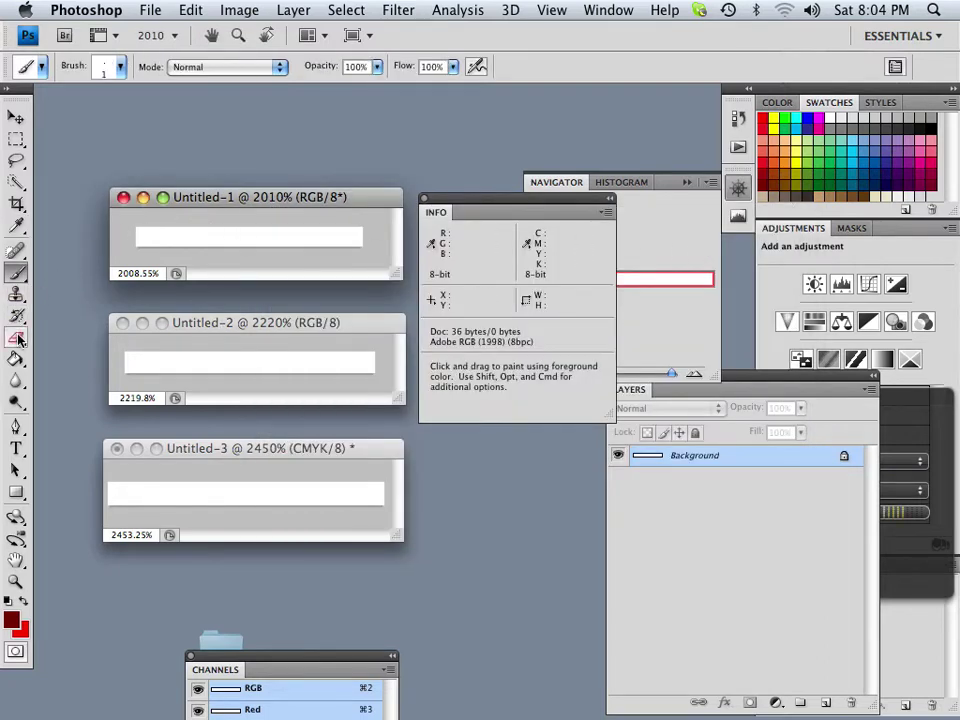
With the Gradient tool, Shift-drag horizontal red gradients across Untitled-1, Untitled-2 and Untitled-3
{"action": "mouse_move", "coordinate": [16, 359]}
{"action": "left_mouse_down"}
{"action": "mouse_move", "coordinate": [52, 366]}
{"action": "mouse_move", "coordinate": [56, 355]}
{"action": "left_mouse_up"}
{"action": "key", "text": "shift"}
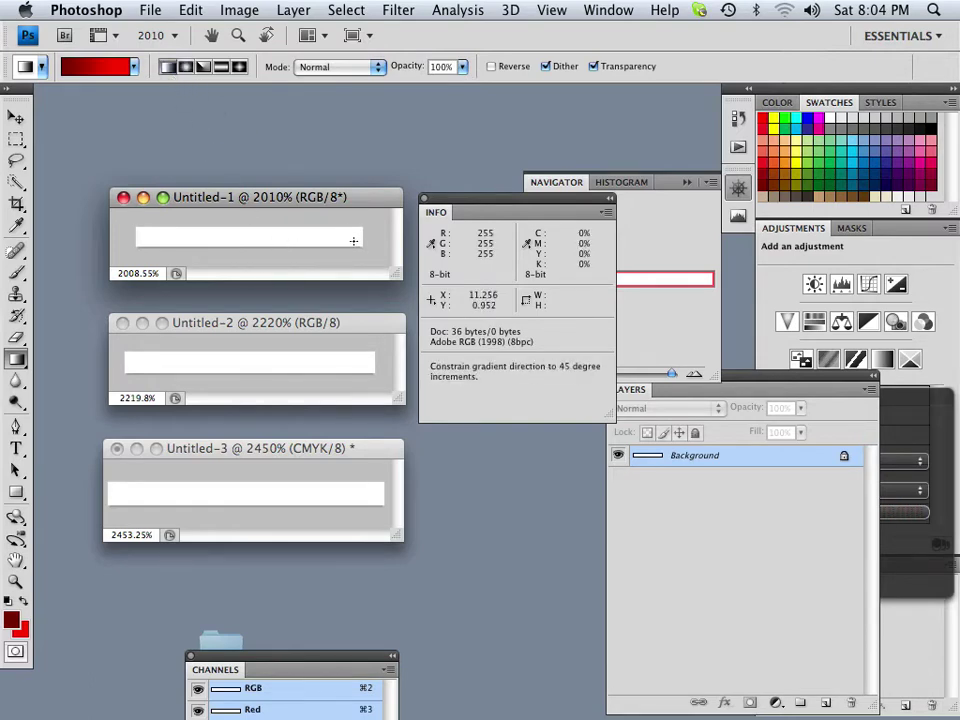
{"action": "left_click_drag", "start_coordinate": [353, 239], "coordinate": [145, 237]}
{"action": "left_click", "coordinate": [366, 362]}
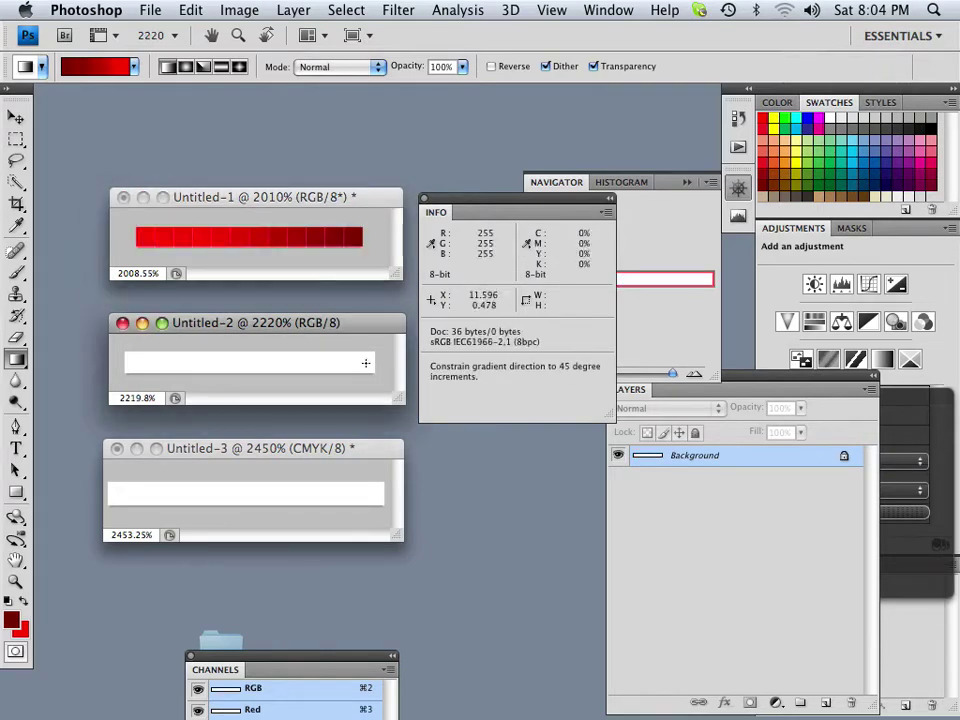
{"action": "left_click_drag", "start_coordinate": [366, 362], "coordinate": [137, 362]}
{"action": "left_click", "coordinate": [363, 500]}
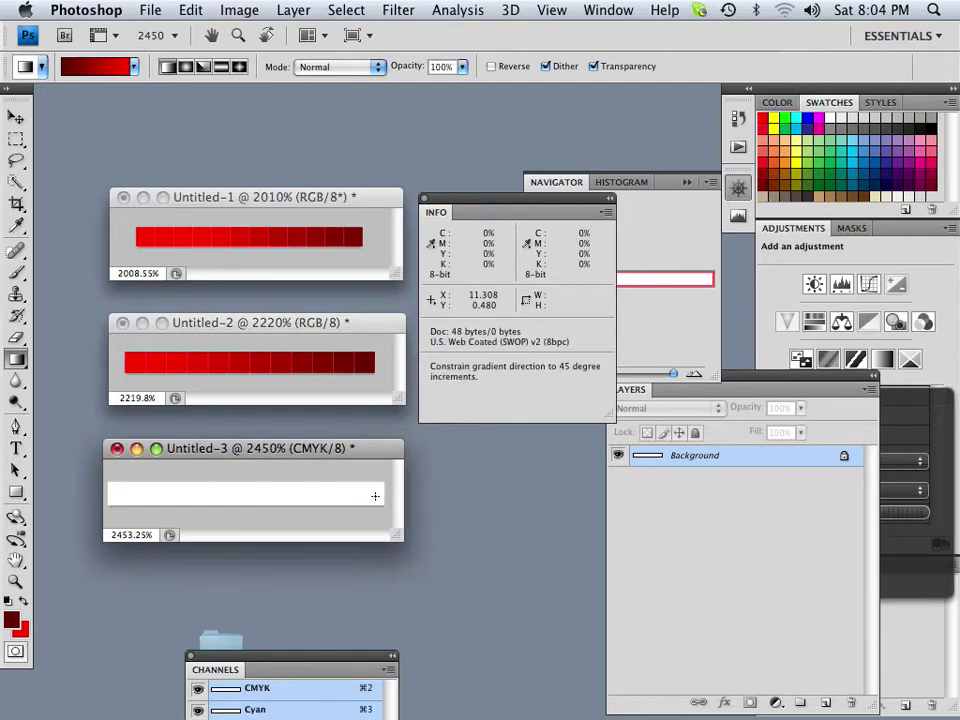
{"action": "left_click_drag", "start_coordinate": [376, 494], "coordinate": [119, 492]}
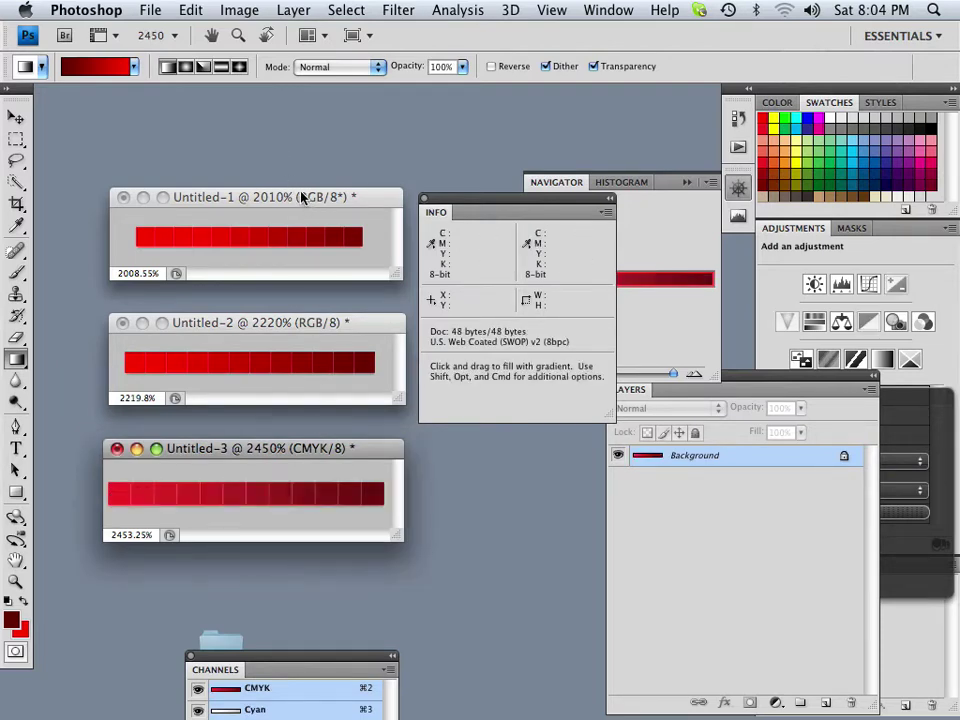
{"action": "left_click_drag", "start_coordinate": [285, 202], "coordinate": [275, 150]}
Stack the Adobe RGB Untitled-1 window directly above the sRGB Untitled-2 window at top left
{"action": "left_click_drag", "start_coordinate": [281, 326], "coordinate": [269, 262]}
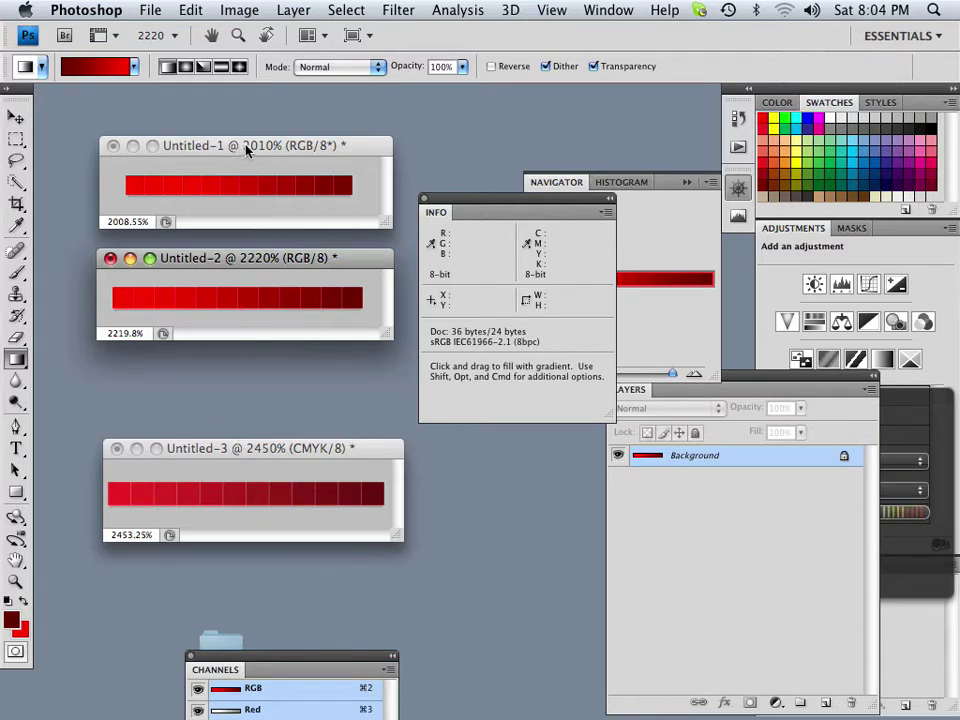
{"action": "left_click_drag", "start_coordinate": [241, 151], "coordinate": [236, 146]}
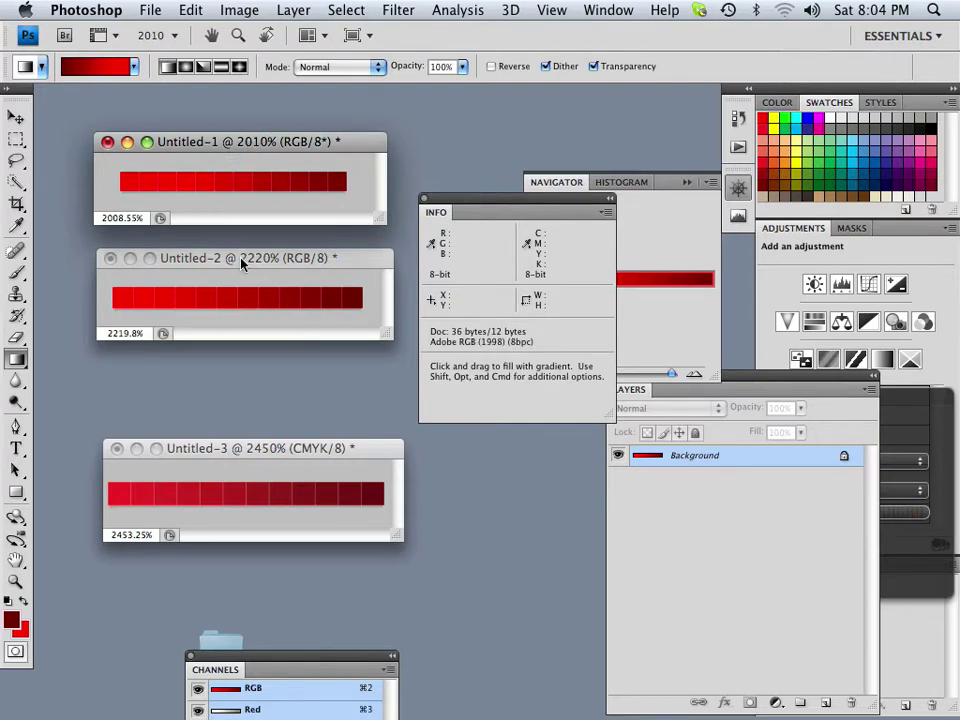
{"action": "left_click_drag", "start_coordinate": [241, 262], "coordinate": [240, 288]}
{"action": "left_click_drag", "start_coordinate": [254, 142], "coordinate": [254, 151]}
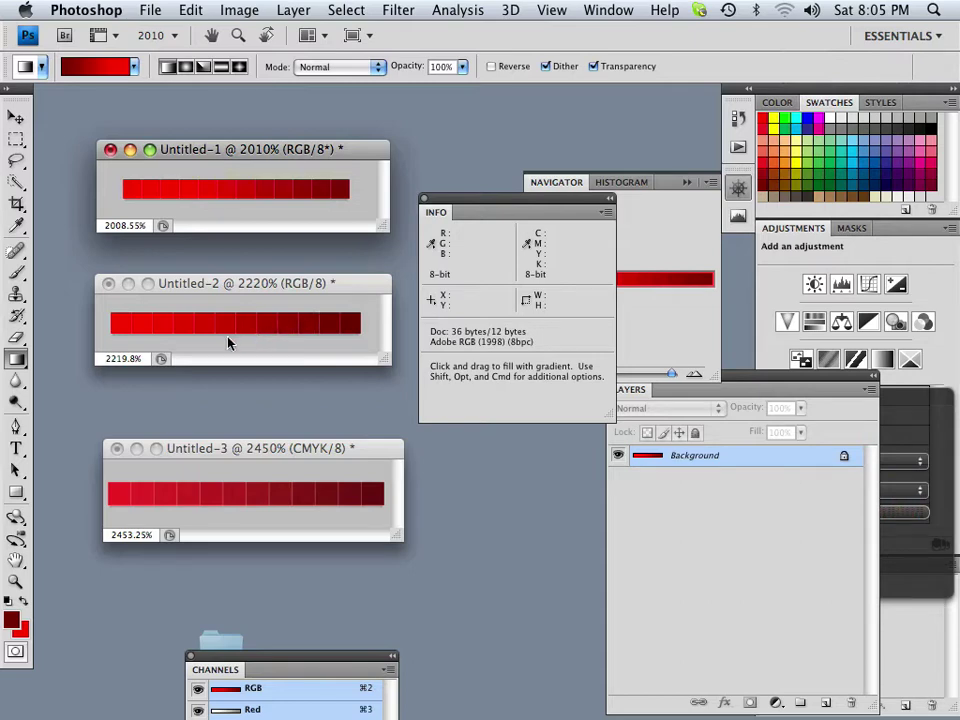
{"action": "left_click_drag", "start_coordinate": [316, 288], "coordinate": [318, 292]}
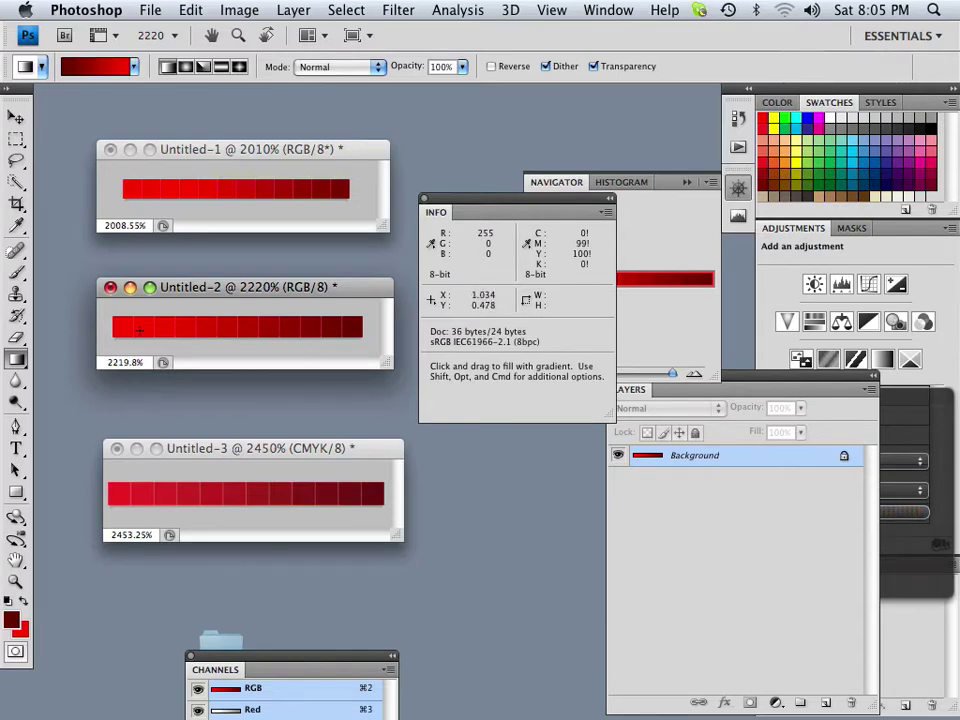
{"action": "left_click_drag", "start_coordinate": [292, 151], "coordinate": [294, 175]}
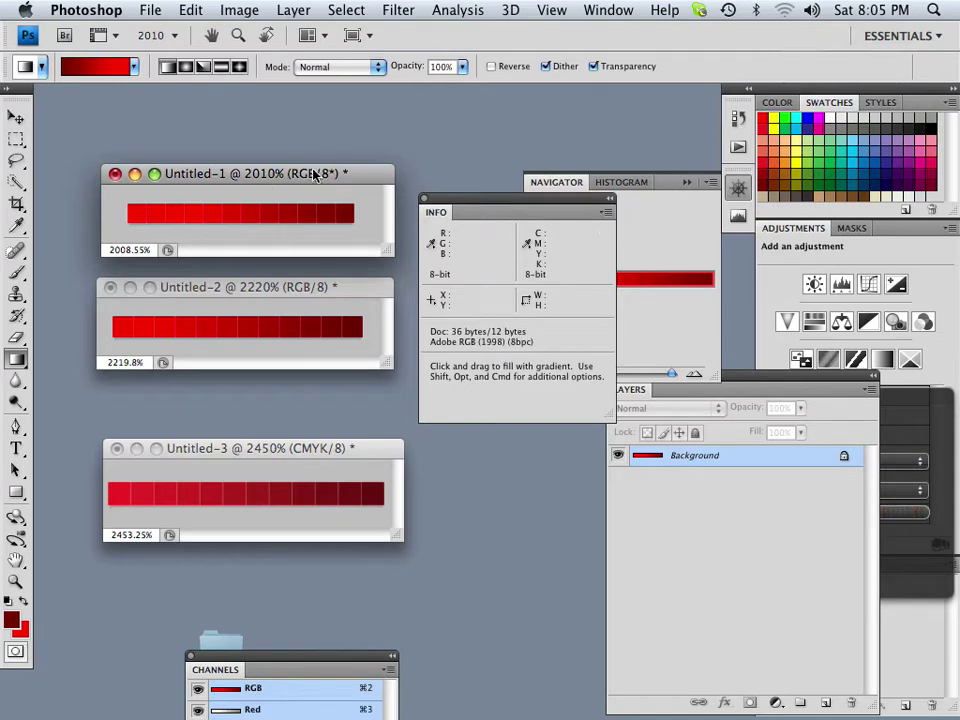
{"action": "left_click_drag", "start_coordinate": [313, 174], "coordinate": [313, 135]}
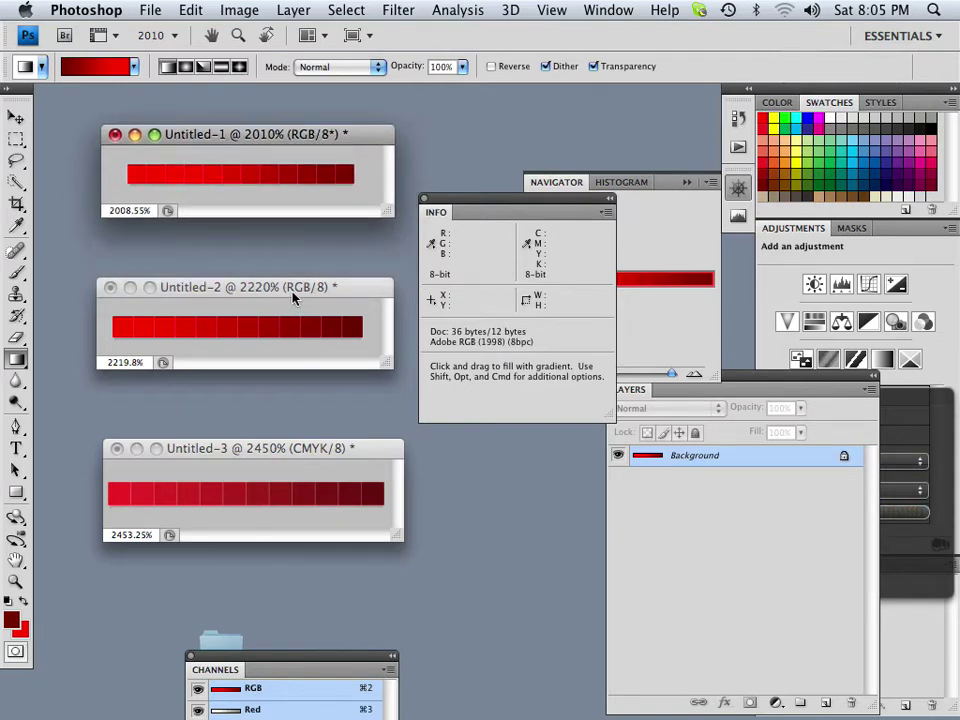
{"action": "left_click_drag", "start_coordinate": [284, 290], "coordinate": [293, 251]}
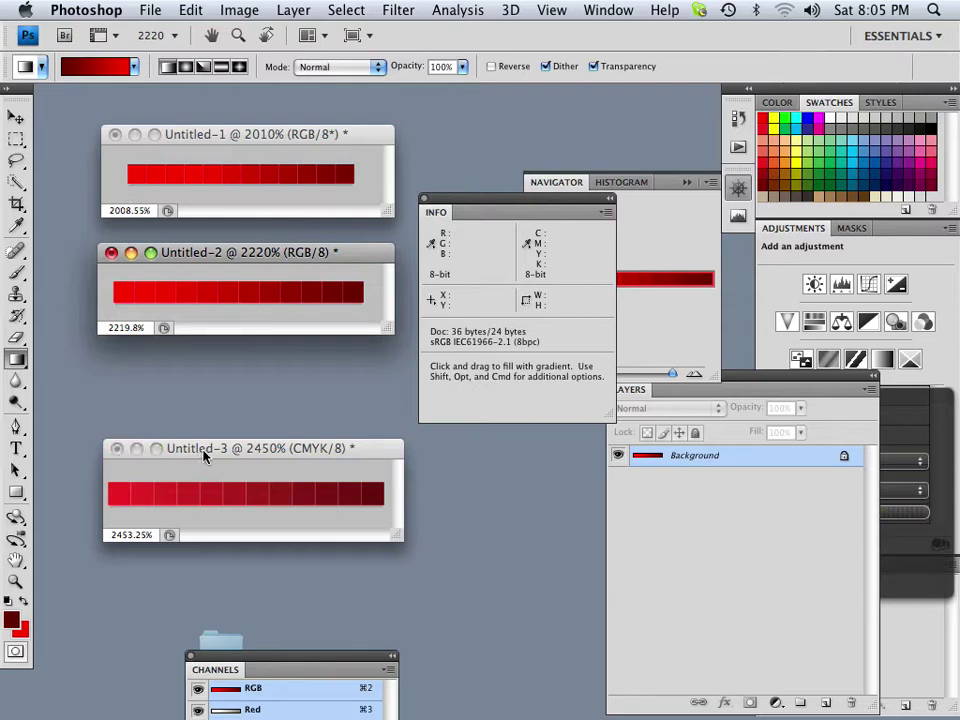
Place the CMYK Untitled-3 window just beneath Untitled-2
{"action": "left_click_drag", "start_coordinate": [212, 450], "coordinate": [209, 377]}
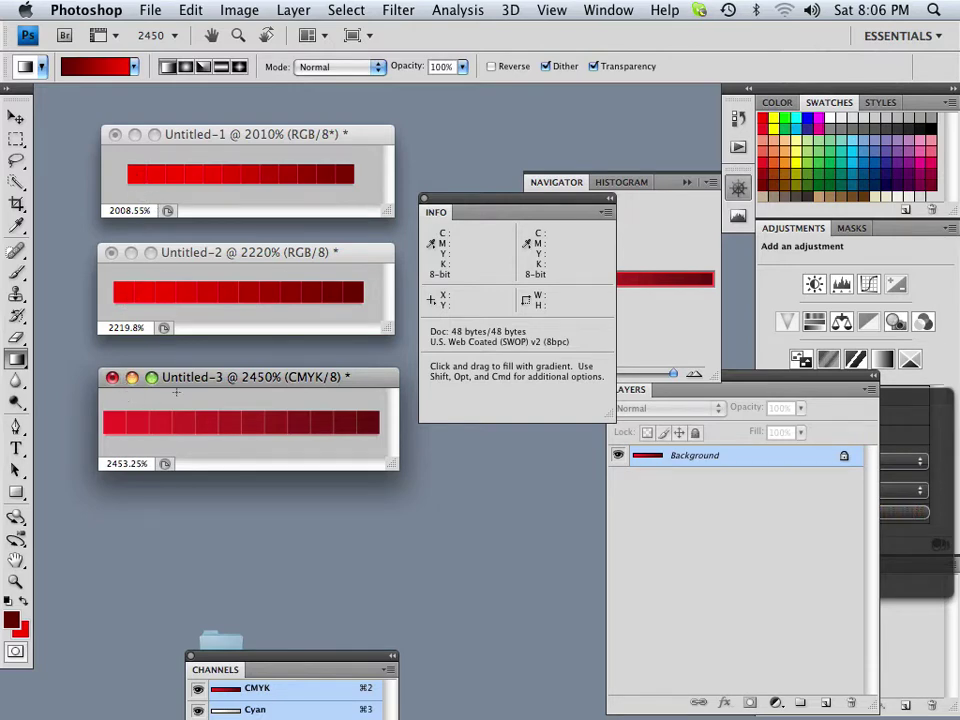
{"action": "left_click_drag", "start_coordinate": [255, 380], "coordinate": [305, 404]}
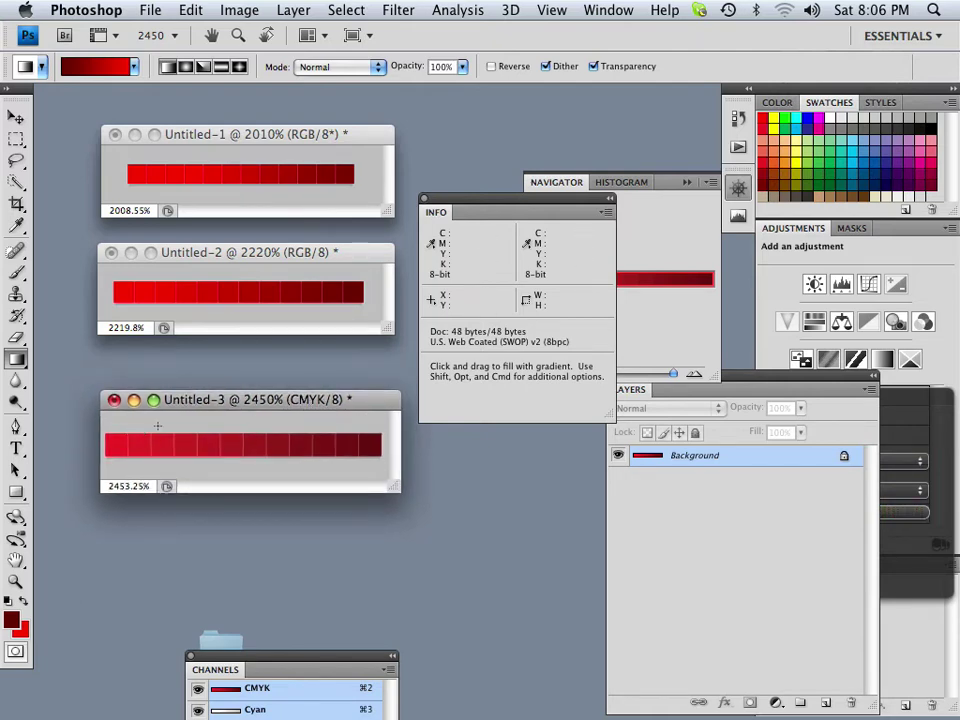
{"action": "left_click_drag", "start_coordinate": [237, 403], "coordinate": [241, 411]}
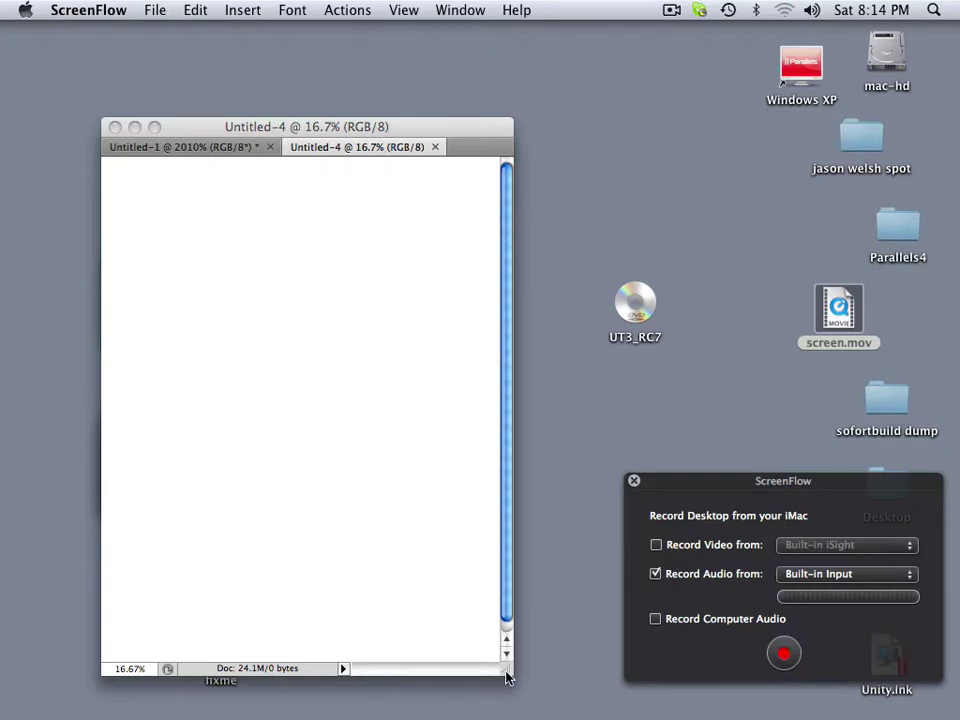
Move the Info panel aside, then widen the Untitled-4 window and place it in front at top
{"action": "left_click", "coordinate": [506, 677]}
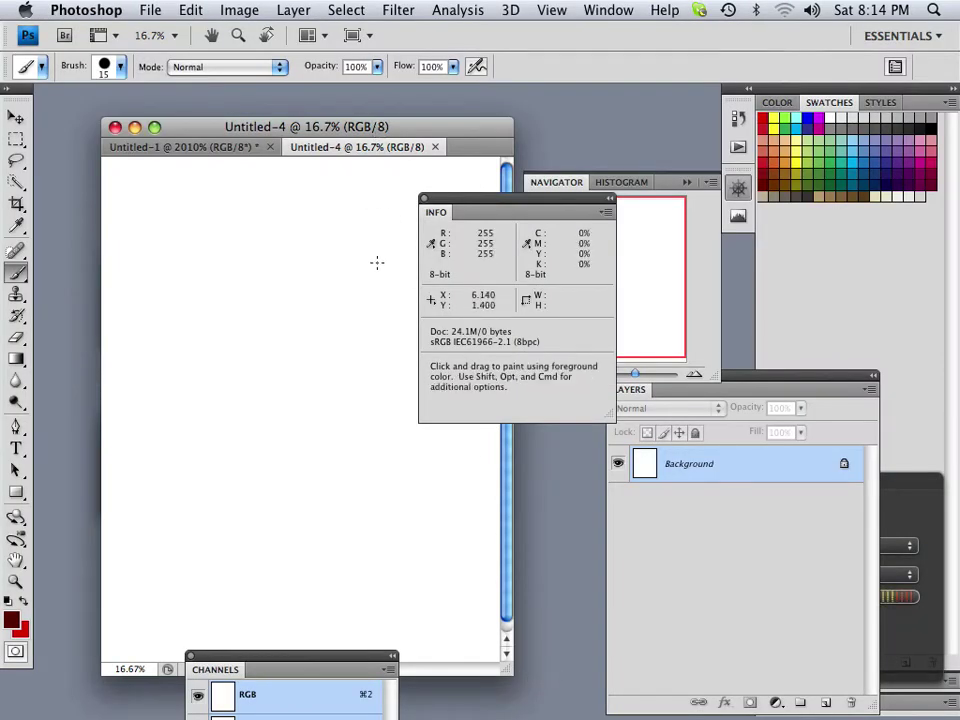
{"action": "left_click_drag", "start_coordinate": [561, 213], "coordinate": [740, 222]}
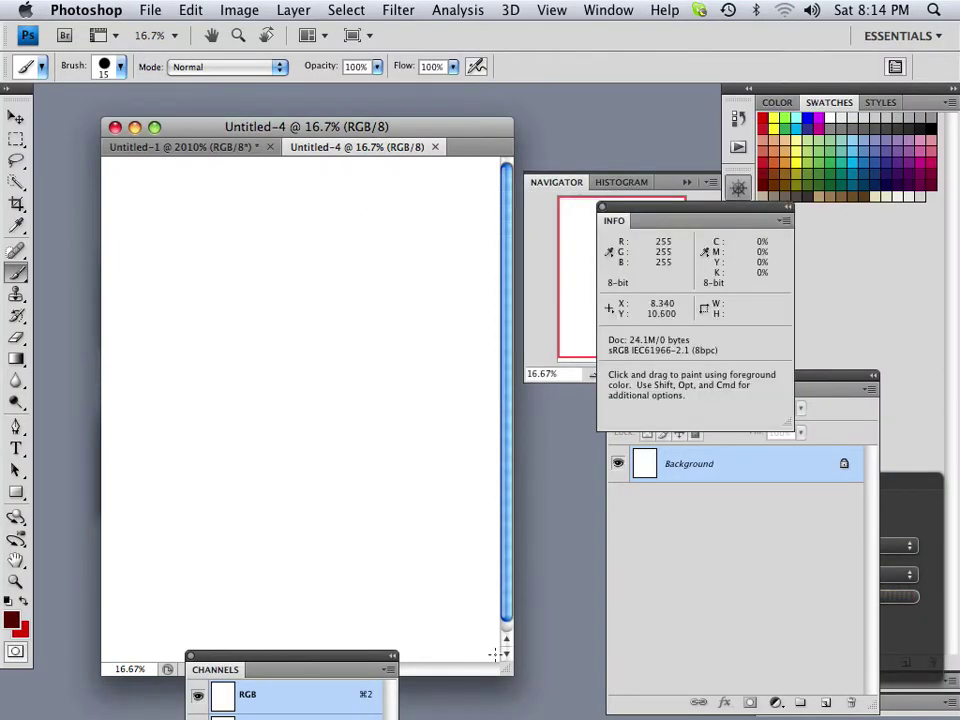
{"action": "left_click_drag", "start_coordinate": [500, 662], "coordinate": [590, 657]}
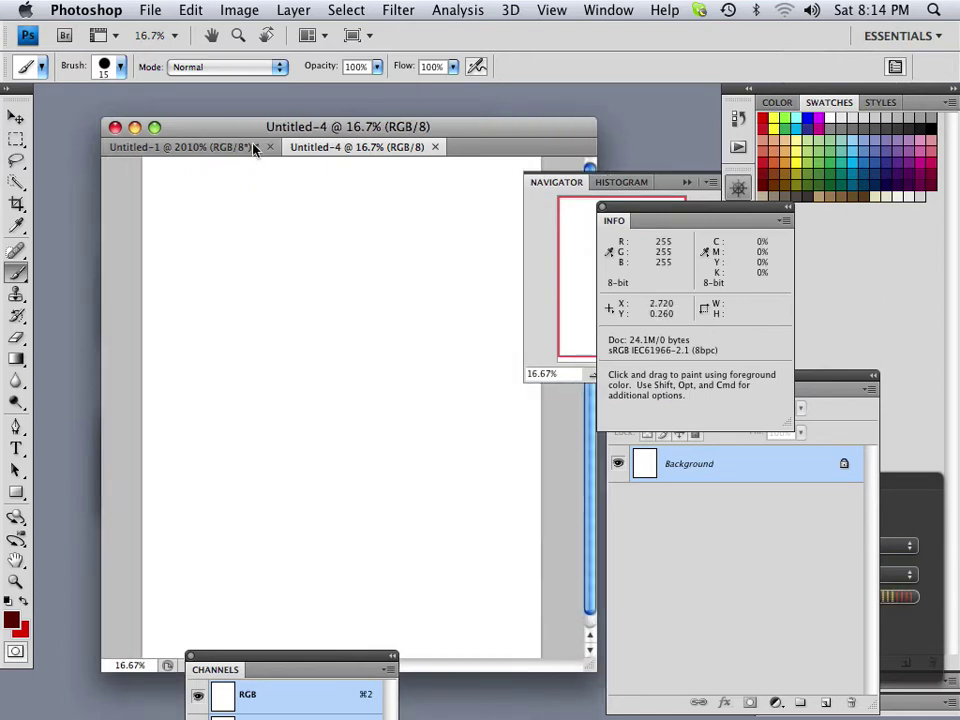
{"action": "left_click_drag", "start_coordinate": [248, 144], "coordinate": [244, 206]}
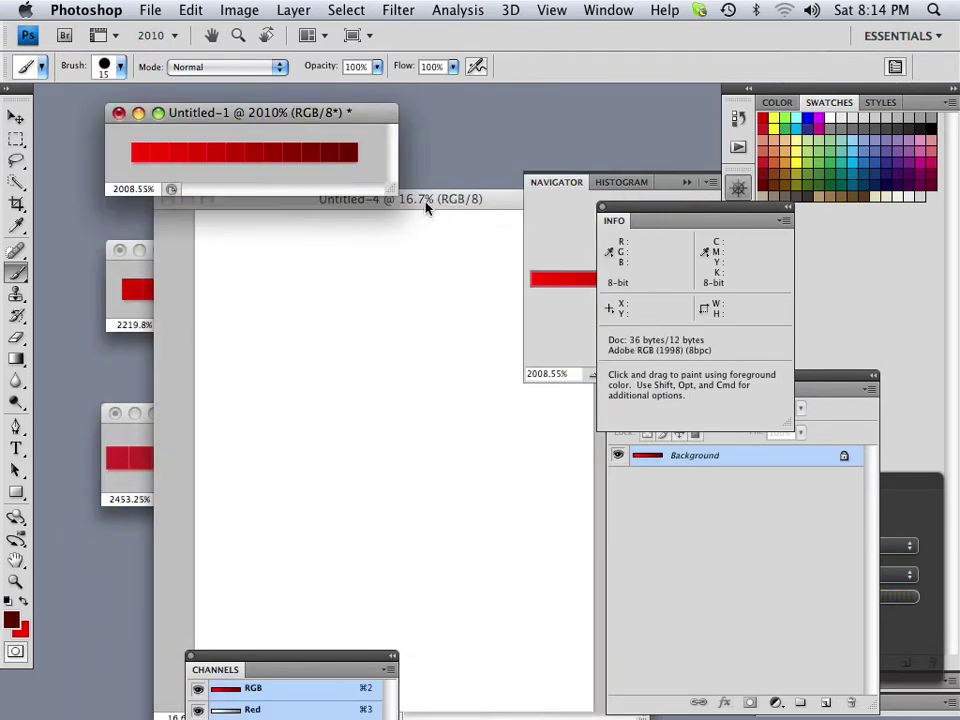
{"action": "left_click_drag", "start_coordinate": [304, 201], "coordinate": [306, 161]}
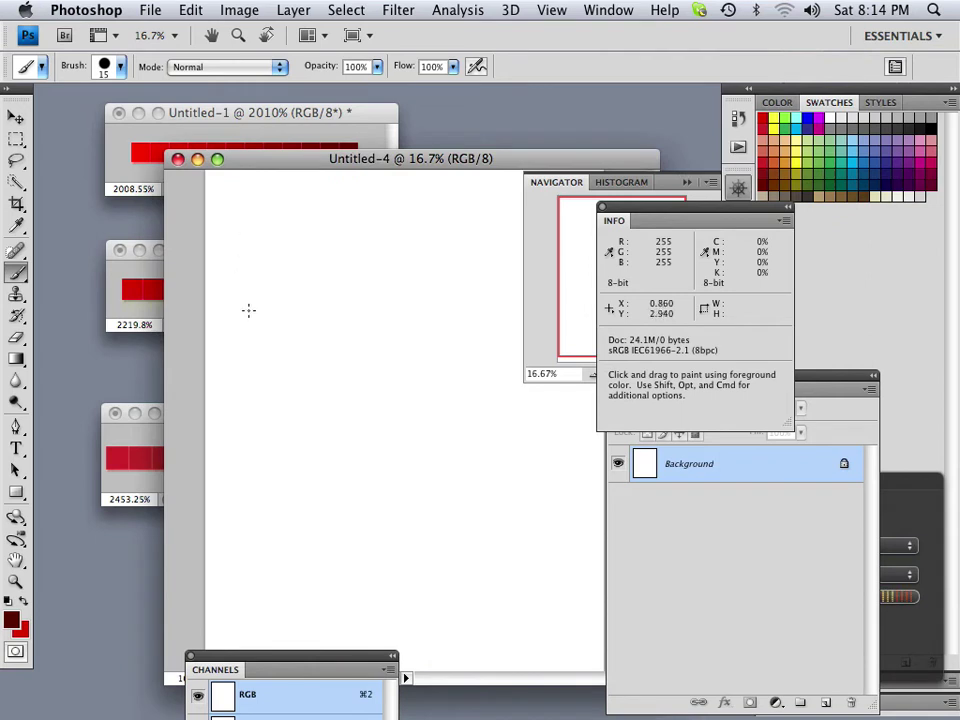
Brush-sketch a camera box with a side lens and the label sRGB above it
{"action": "mouse_move", "coordinate": [240, 278]}
{"action": "left_mouse_down"}
{"action": "mouse_move", "coordinate": [238, 319]}
{"action": "mouse_move", "coordinate": [287, 321]}
{"action": "mouse_move", "coordinate": [296, 281]}
{"action": "mouse_move", "coordinate": [240, 279]}
{"action": "mouse_move", "coordinate": [261, 310]}
{"action": "mouse_move", "coordinate": [270, 293]}
{"action": "left_mouse_up"}
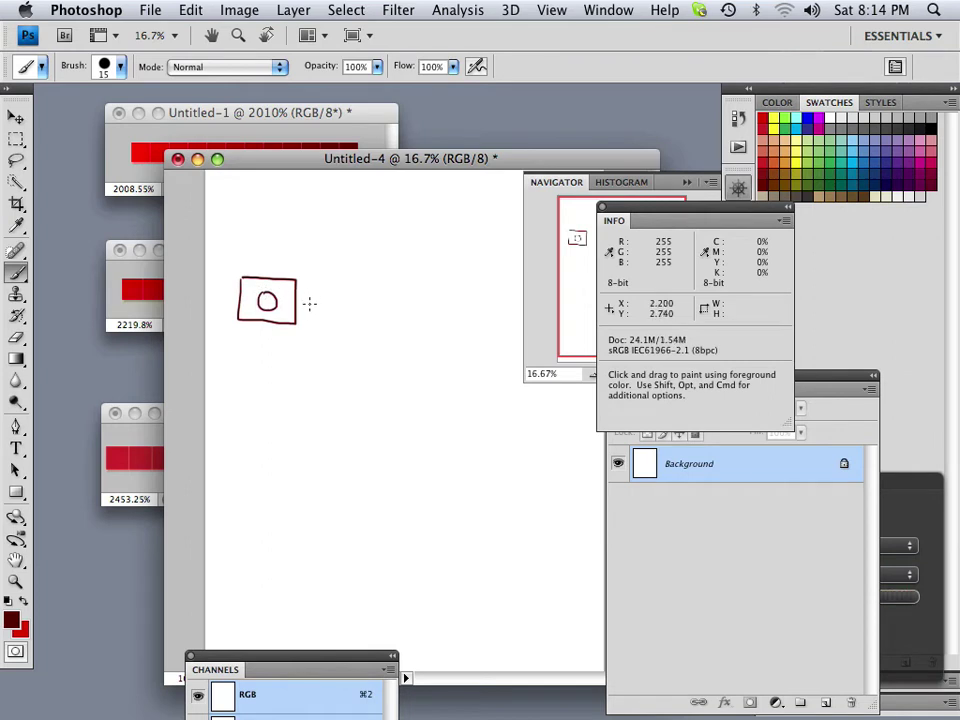
{"action": "left_click_drag", "start_coordinate": [296, 291], "coordinate": [299, 316]}
{"action": "left_click_drag", "start_coordinate": [283, 256], "coordinate": [283, 271]}
{"action": "mouse_move", "coordinate": [293, 256]}
{"action": "left_mouse_down"}
{"action": "mouse_move", "coordinate": [294, 270]}
{"action": "mouse_move", "coordinate": [312, 274]}
{"action": "left_mouse_up"}
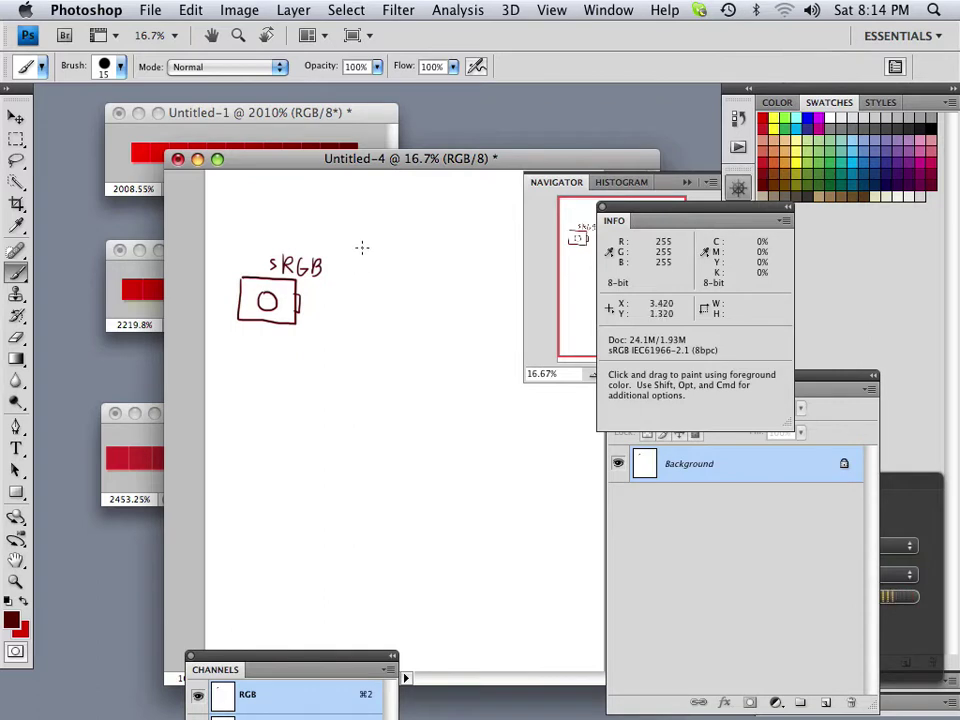
Sketch a monitor labelled sRGB with a down arrow onto it and an inner screen
{"action": "mouse_move", "coordinate": [364, 224]}
{"action": "left_mouse_down"}
{"action": "mouse_move", "coordinate": [358, 314]}
{"action": "mouse_move", "coordinate": [489, 326]}
{"action": "mouse_move", "coordinate": [491, 270]}
{"action": "mouse_move", "coordinate": [448, 208]}
{"action": "mouse_move", "coordinate": [360, 208]}
{"action": "left_mouse_up"}
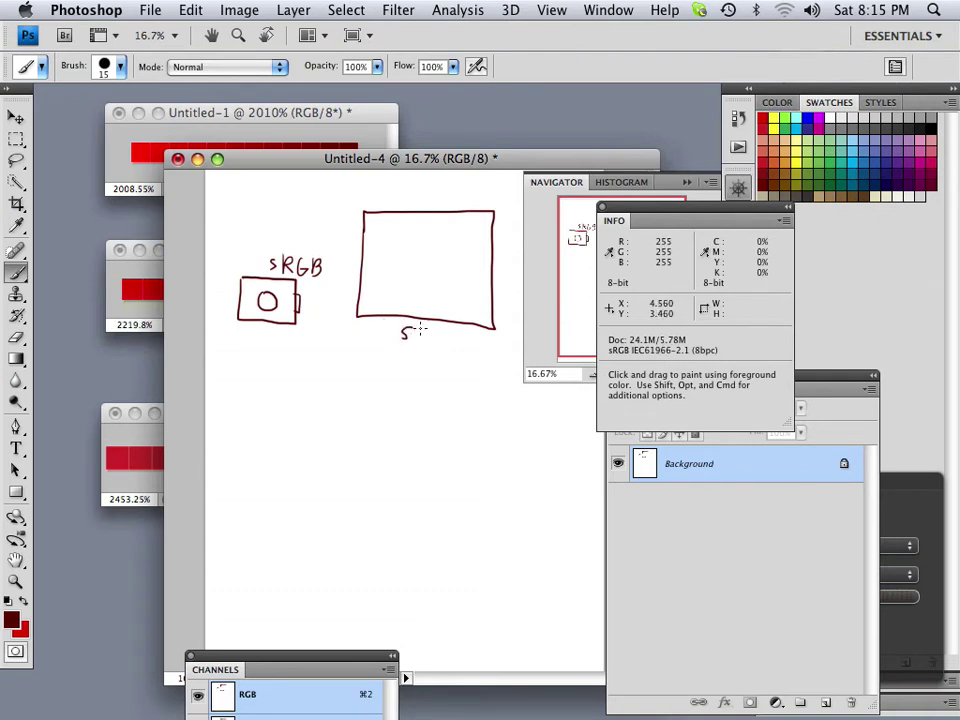
{"action": "mouse_move", "coordinate": [419, 326]}
{"action": "left_mouse_down"}
{"action": "mouse_move", "coordinate": [441, 340]}
{"action": "mouse_move", "coordinate": [452, 330]}
{"action": "left_mouse_up"}
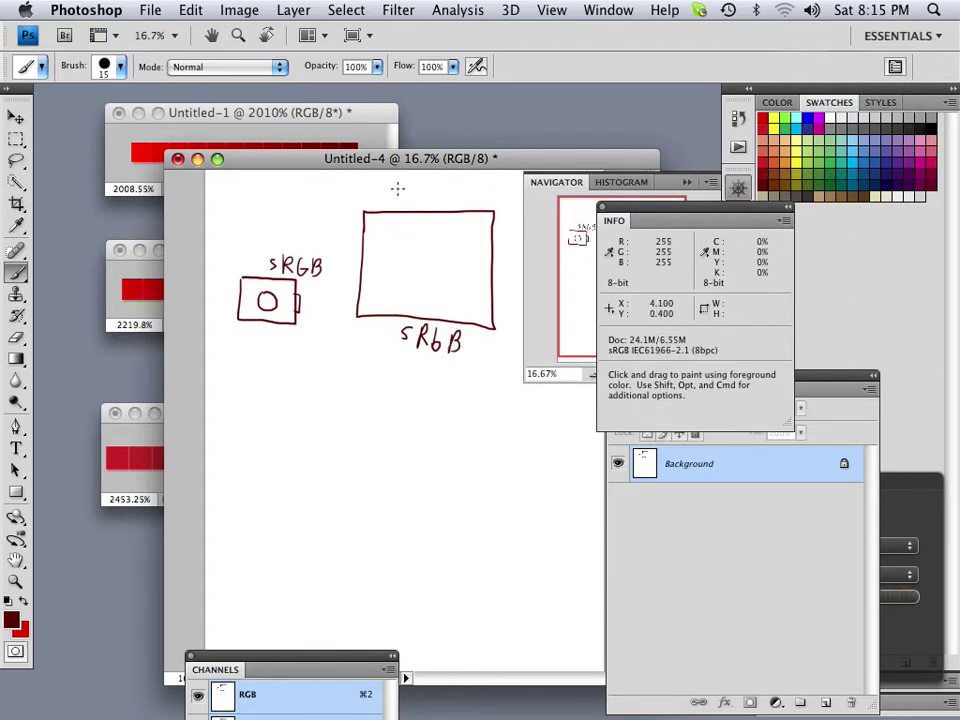
{"action": "mouse_move", "coordinate": [397, 188]}
{"action": "left_mouse_down"}
{"action": "mouse_move", "coordinate": [407, 189]}
{"action": "mouse_move", "coordinate": [404, 200]}
{"action": "left_mouse_up"}
{"action": "mouse_move", "coordinate": [380, 232]}
{"action": "left_mouse_down"}
{"action": "mouse_move", "coordinate": [377, 290]}
{"action": "mouse_move", "coordinate": [475, 303]}
{"action": "mouse_move", "coordinate": [479, 225]}
{"action": "mouse_move", "coordinate": [396, 225]}
{"action": "left_mouse_up"}
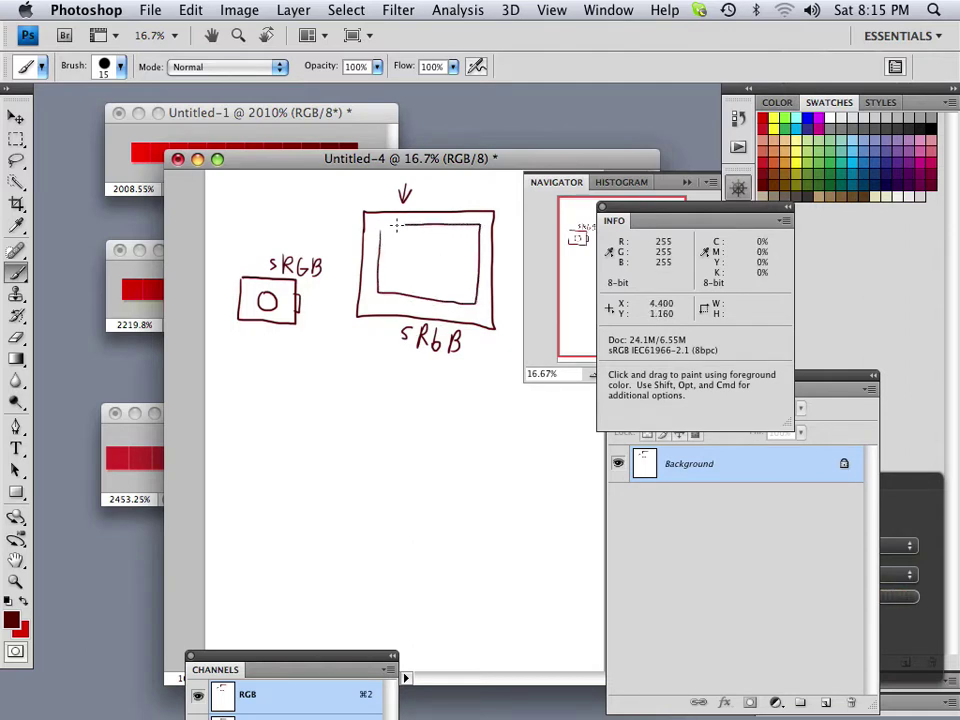
Set the iMac display's colour profile to sRGB IEC61966-2.1 under System Preferences Displays > Color
{"action": "left_click", "coordinate": [24, 9]}
{"action": "left_click", "coordinate": [86, 97]}
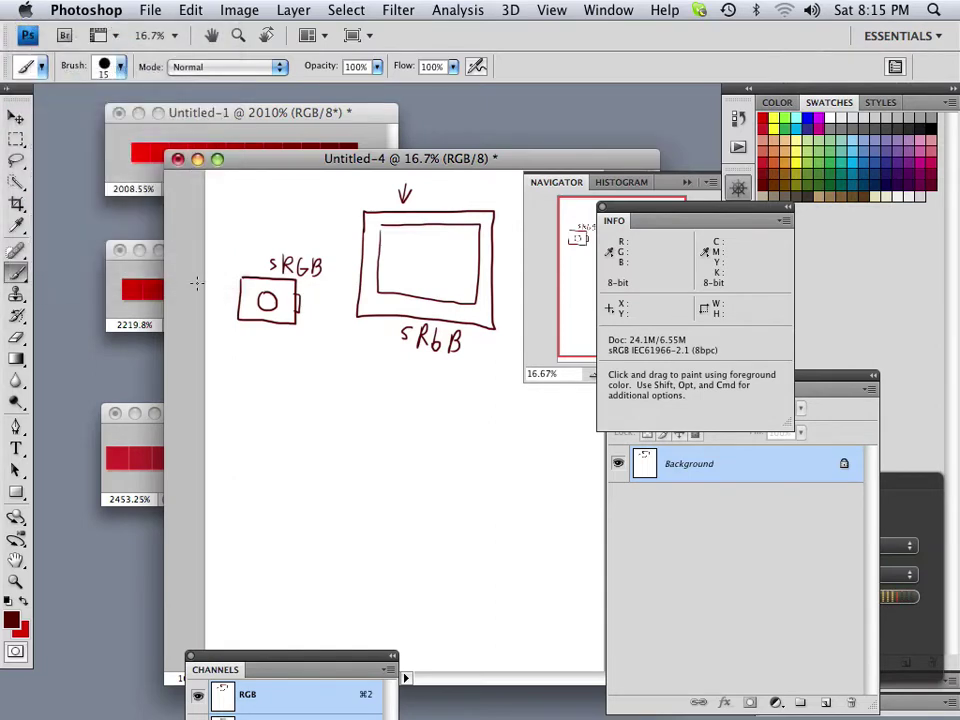
{"action": "left_click", "coordinate": [362, 343]}
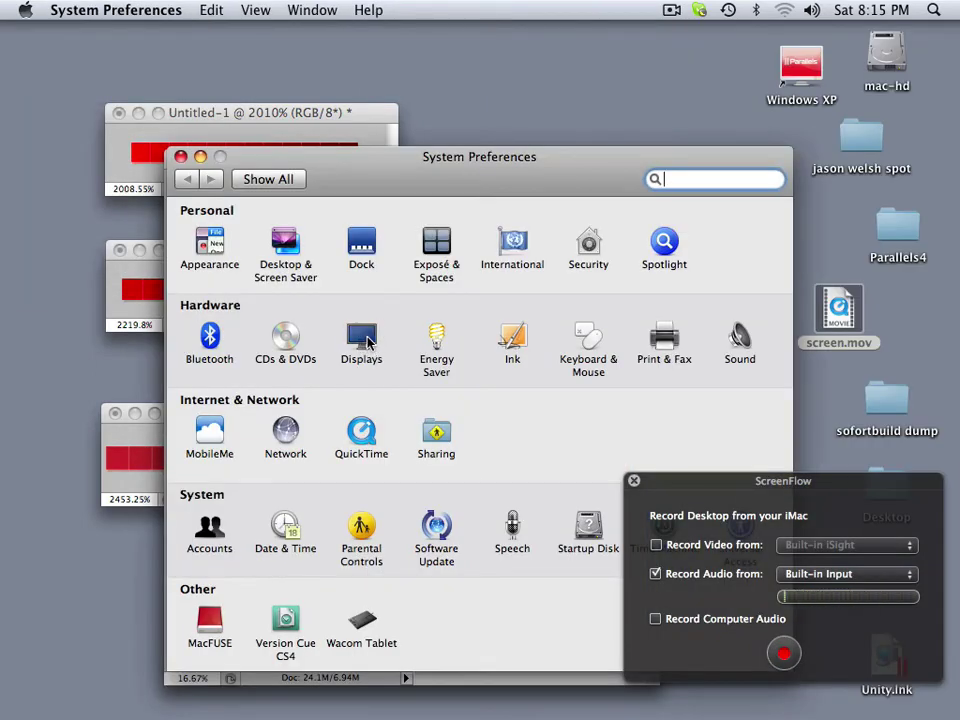
{"action": "left_click", "coordinate": [507, 232]}
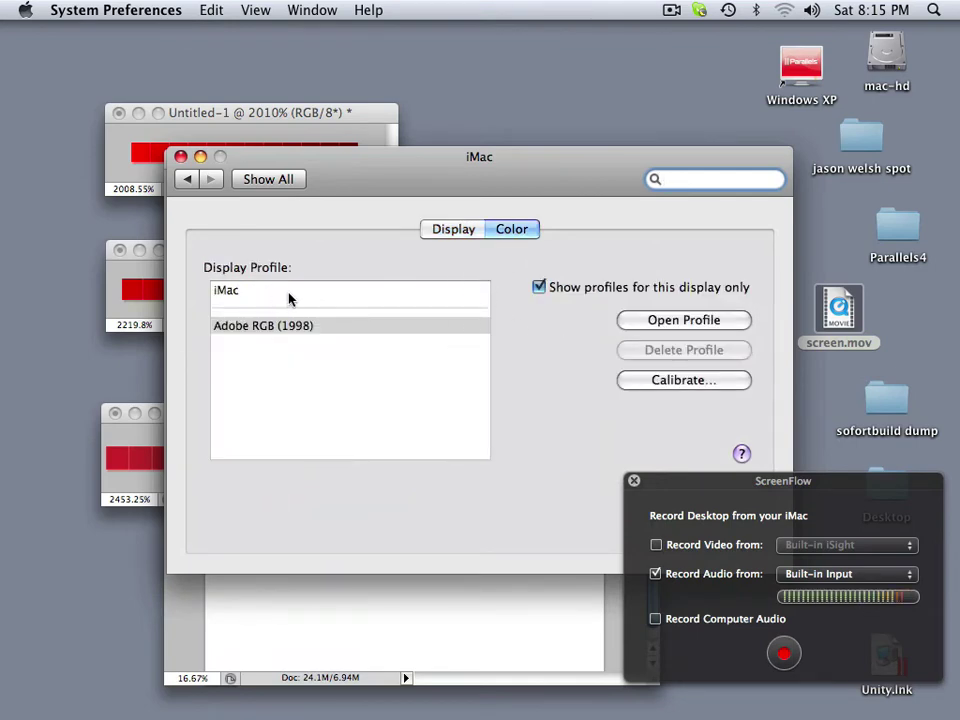
{"action": "left_click", "coordinate": [540, 288]}
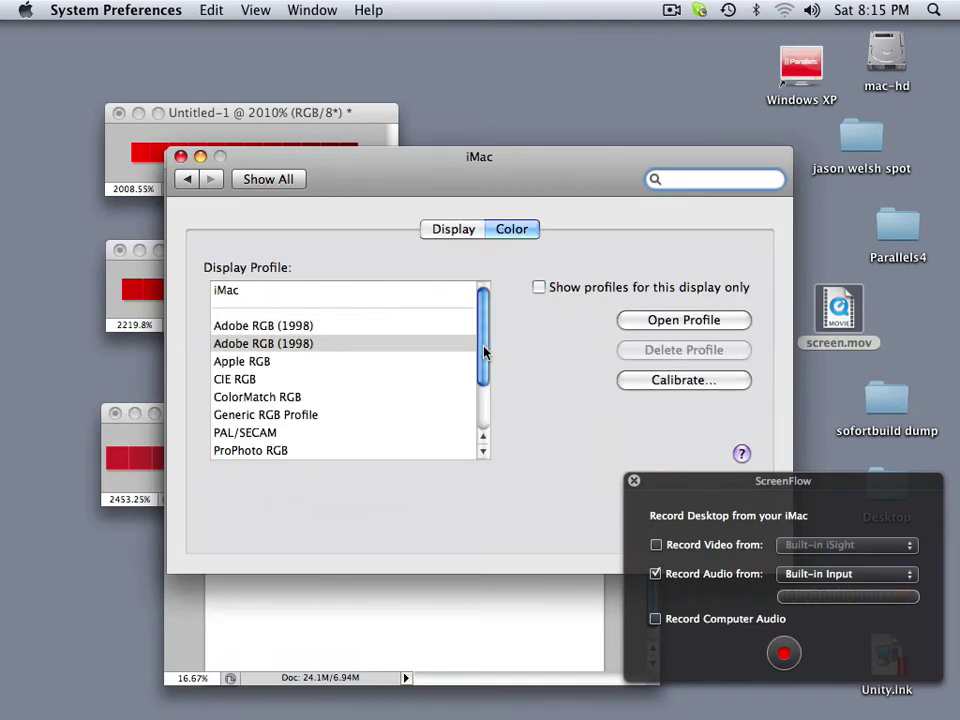
{"action": "left_click_drag", "start_coordinate": [484, 352], "coordinate": [336, 429]}
{"action": "left_click", "coordinate": [265, 415]}
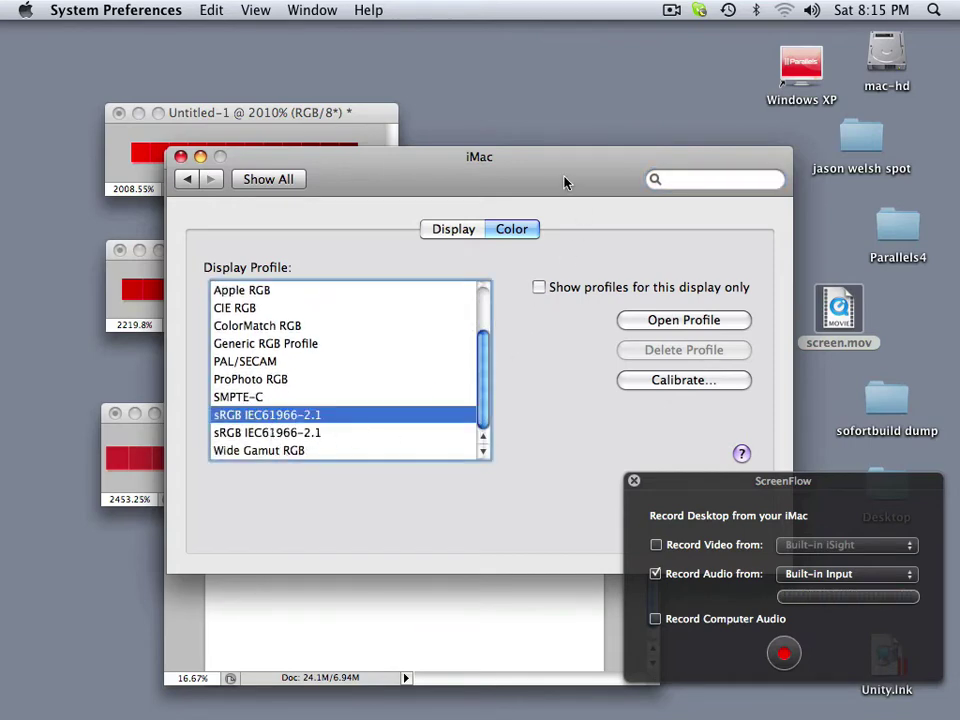
{"action": "left_click_drag", "start_coordinate": [561, 184], "coordinate": [513, 73]}
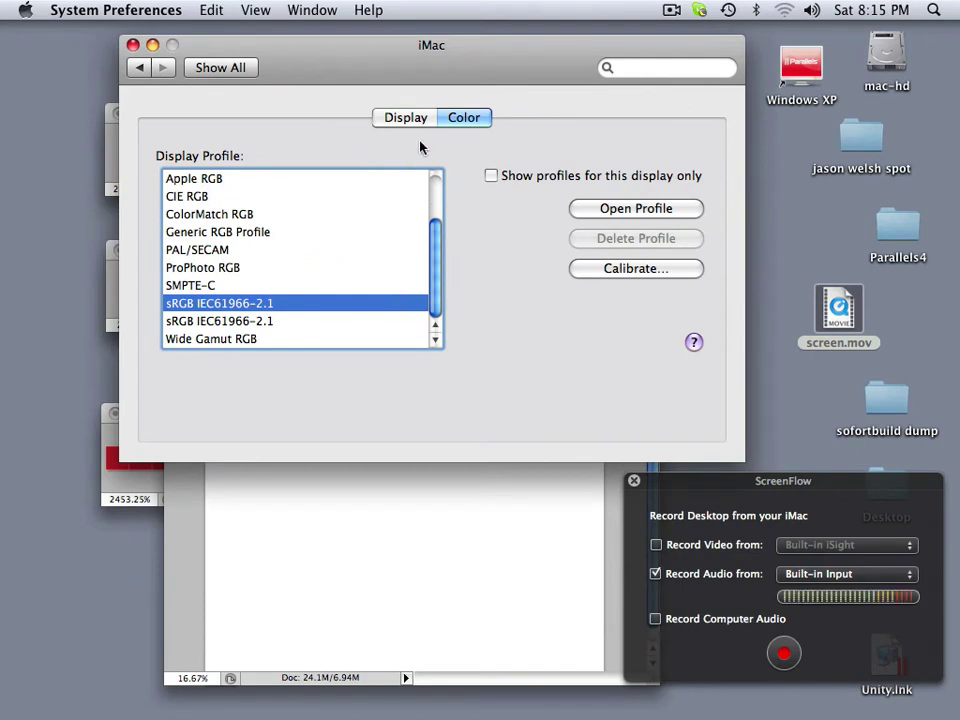
Return to the Untitled-4 sketch and draw a short line beside the monitor and a tall kiosk rectangle
{"action": "left_click", "coordinate": [133, 45]}
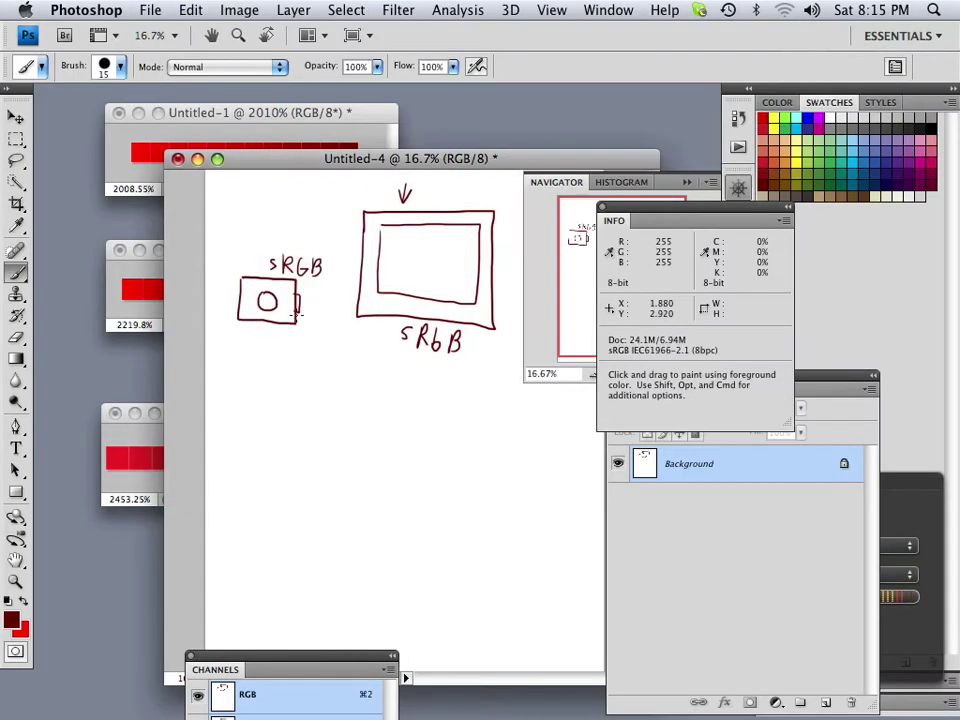
{"action": "left_click_drag", "start_coordinate": [425, 158], "coordinate": [305, 153]}
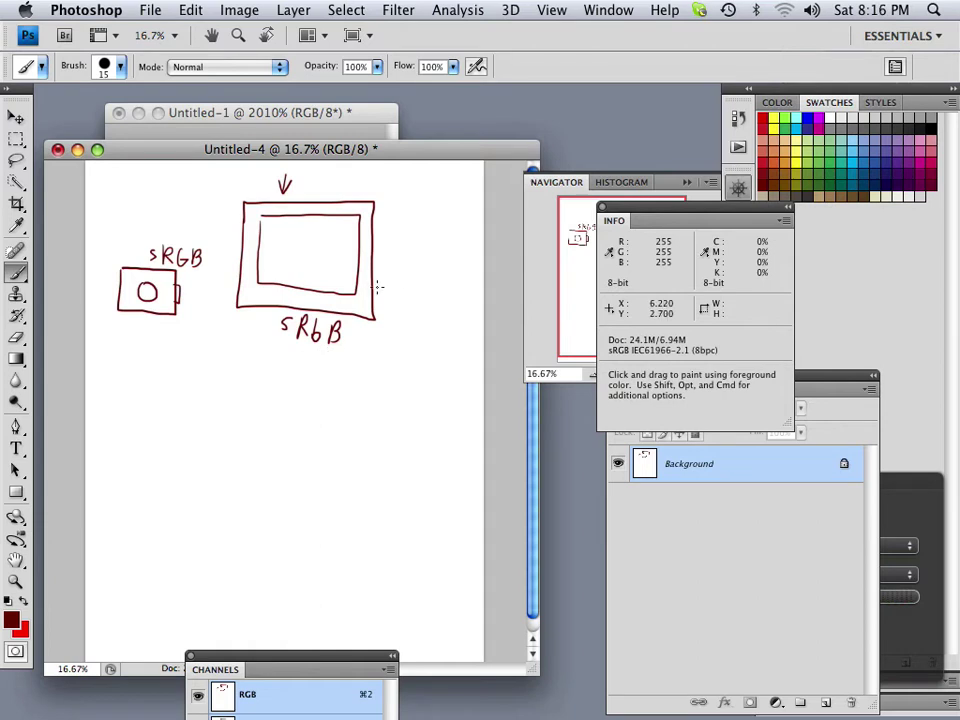
{"action": "left_click_drag", "start_coordinate": [379, 281], "coordinate": [415, 281]}
{"action": "mouse_move", "coordinate": [148, 364]}
{"action": "left_mouse_down"}
{"action": "mouse_move", "coordinate": [145, 483]}
{"action": "mouse_move", "coordinate": [228, 498]}
{"action": "mouse_move", "coordinate": [237, 484]}
{"action": "mouse_move", "coordinate": [234, 362]}
{"action": "mouse_move", "coordinate": [149, 358]}
{"action": "left_mouse_up"}
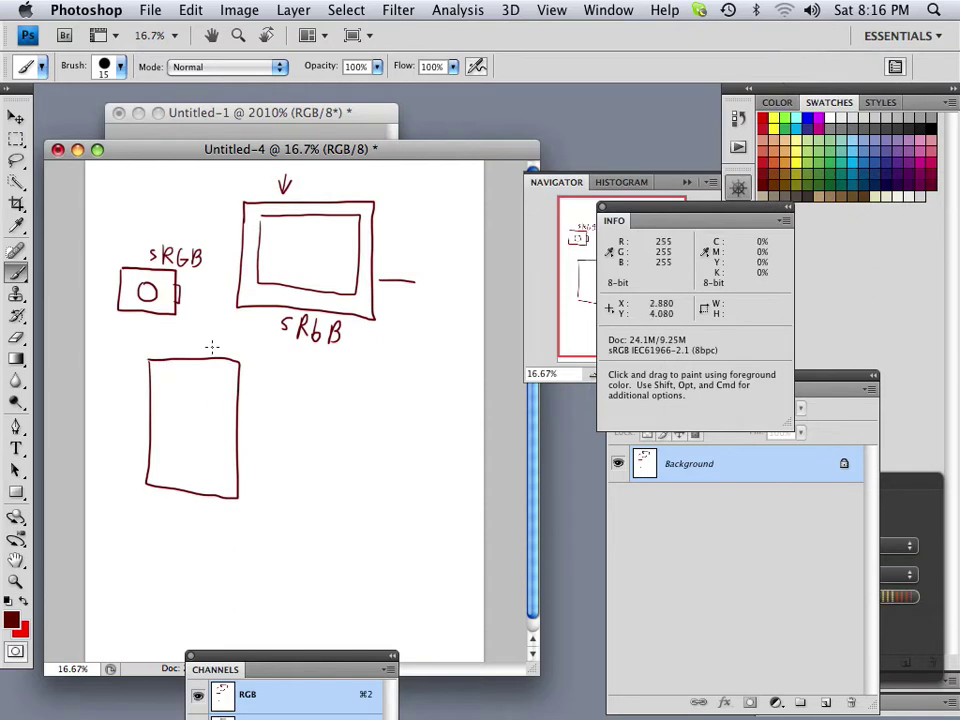
Label the kiosk 'sRGB', draw an arc rising from the camera, and add a screen inside the kiosk
{"action": "left_click_drag", "start_coordinate": [207, 339], "coordinate": [201, 351]}
{"action": "left_click_drag", "start_coordinate": [257, 340], "coordinate": [245, 357]}
{"action": "left_click_drag", "start_coordinate": [129, 258], "coordinate": [190, 188]}
{"action": "mouse_move", "coordinate": [171, 376]}
{"action": "left_mouse_down"}
{"action": "mouse_move", "coordinate": [204, 415]}
{"action": "mouse_move", "coordinate": [222, 419]}
{"action": "mouse_move", "coordinate": [223, 379]}
{"action": "mouse_move", "coordinate": [176, 371]}
{"action": "left_mouse_up"}
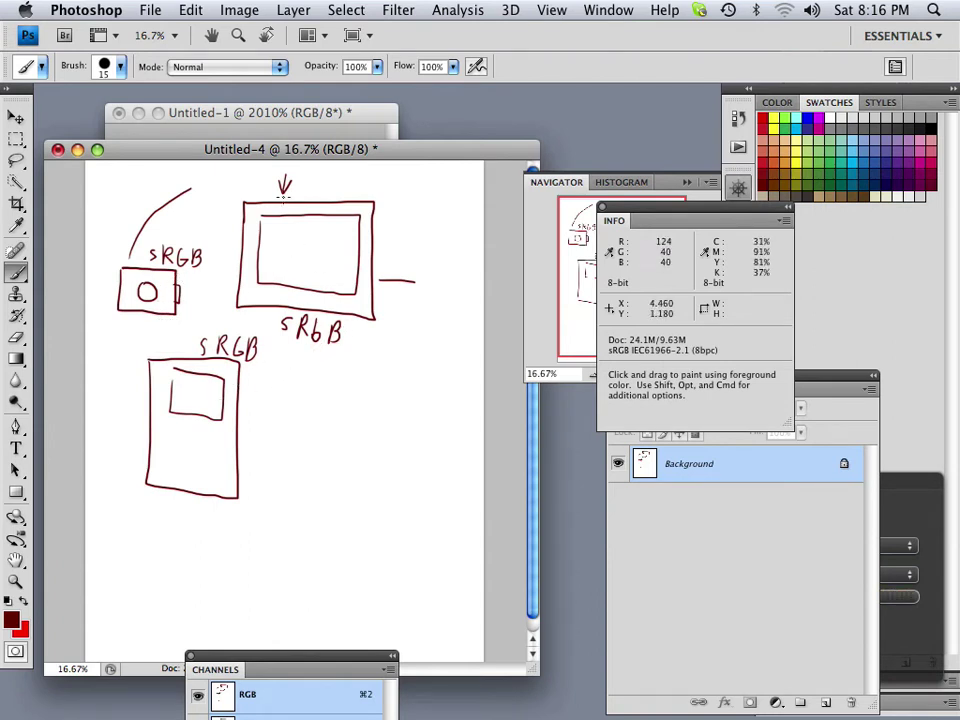
Shift the Untitled-4 sketch window aside until the three red gradient windows are visible
{"action": "left_click_drag", "start_coordinate": [200, 152], "coordinate": [520, 152]}
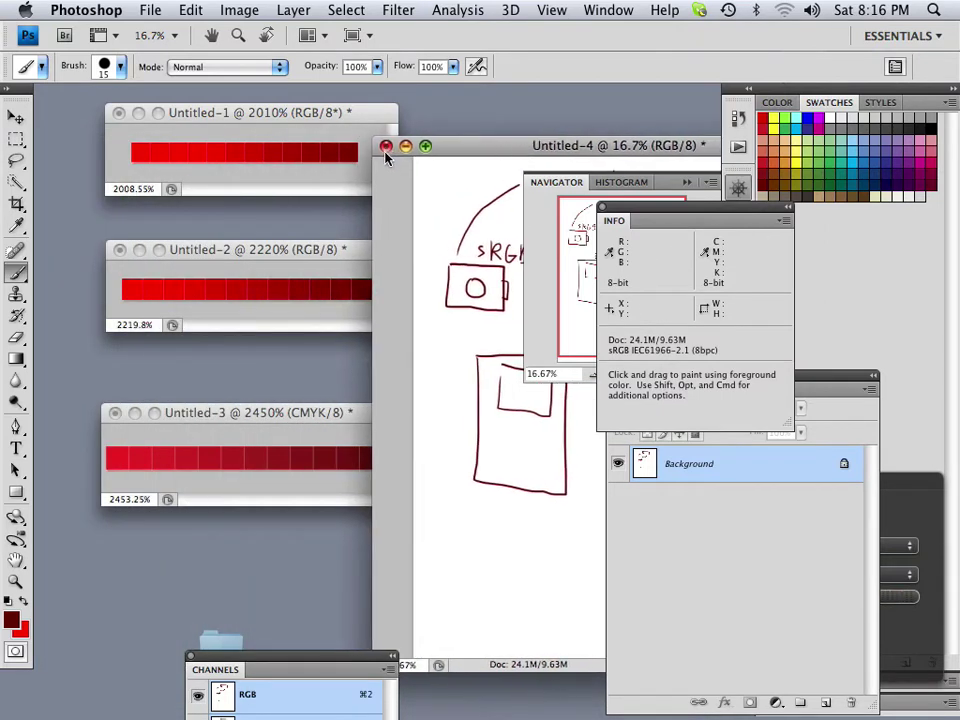
{"action": "left_click_drag", "start_coordinate": [388, 157], "coordinate": [276, 183]}
{"action": "left_click_drag", "start_coordinate": [350, 174], "coordinate": [485, 276]}
{"action": "left_click_drag", "start_coordinate": [333, 250], "coordinate": [324, 246]}
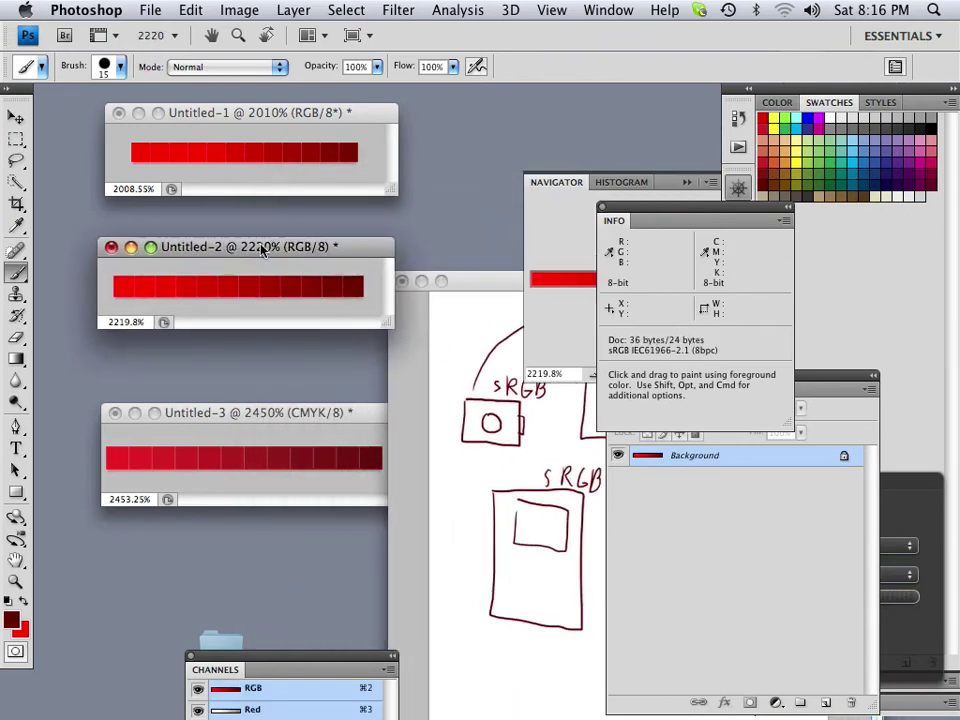
{"action": "left_click", "coordinate": [472, 283]}
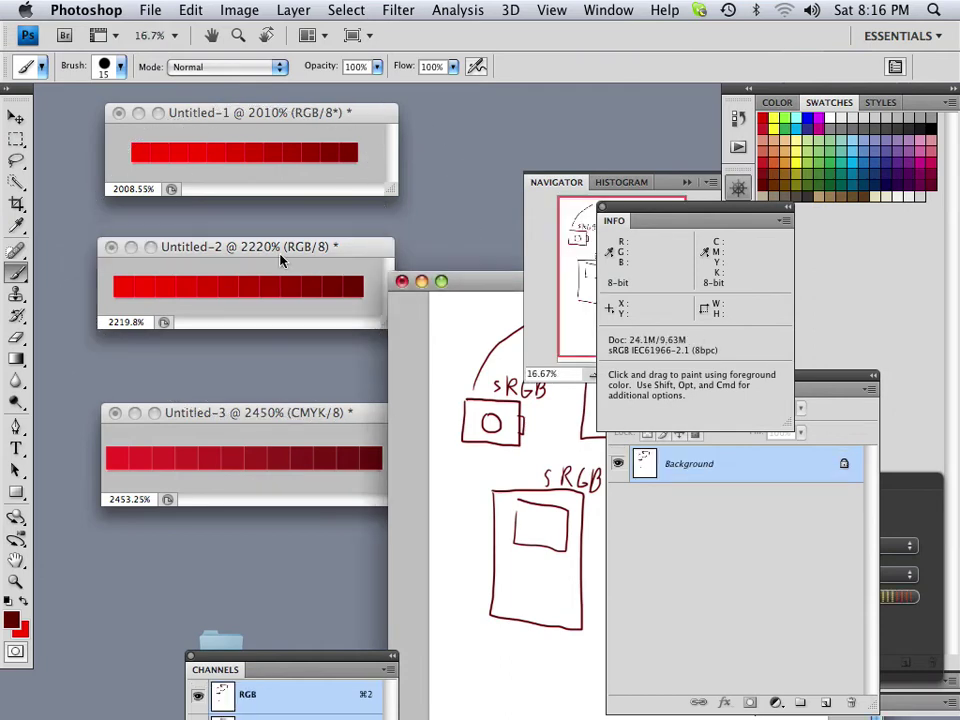
{"action": "left_click_drag", "start_coordinate": [456, 283], "coordinate": [227, 223]}
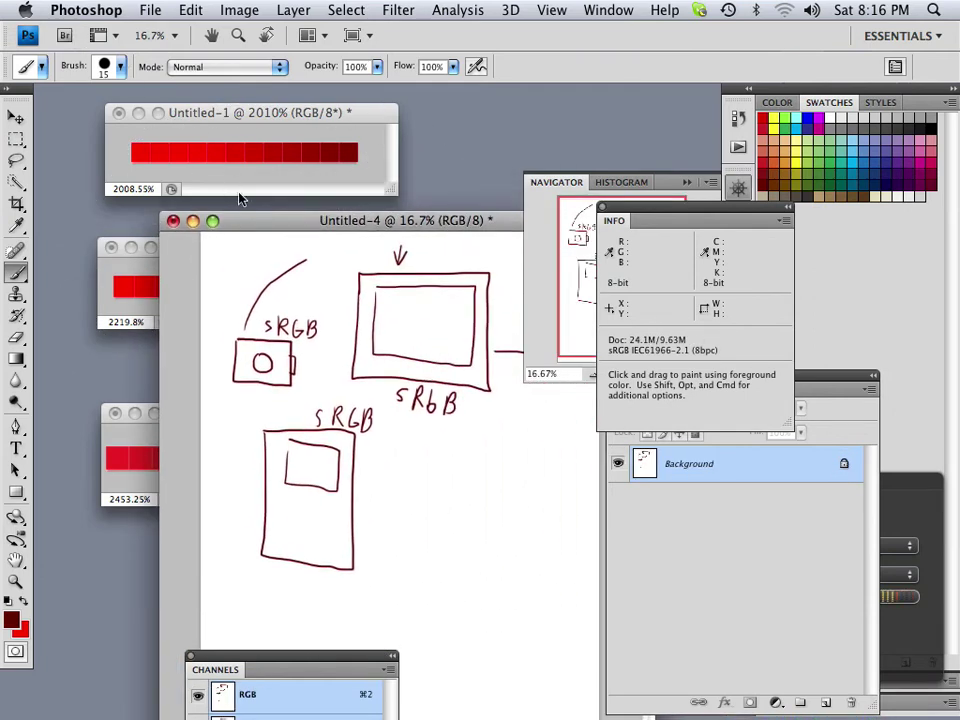
{"action": "left_click_drag", "start_coordinate": [326, 232], "coordinate": [218, 189]}
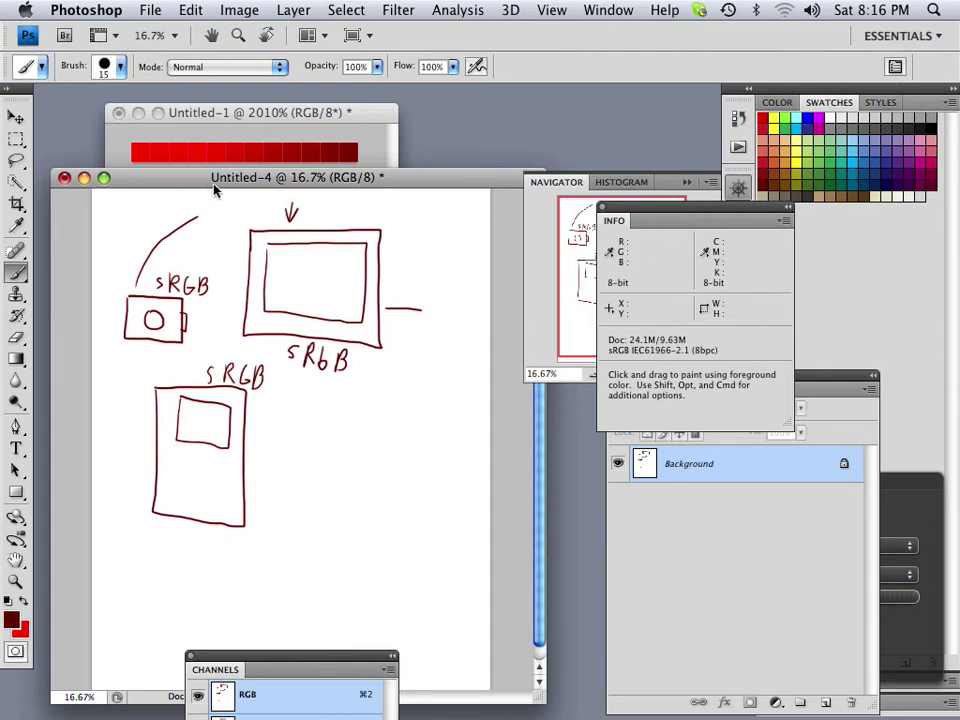
{"action": "left_click_drag", "start_coordinate": [178, 184], "coordinate": [368, 121]}
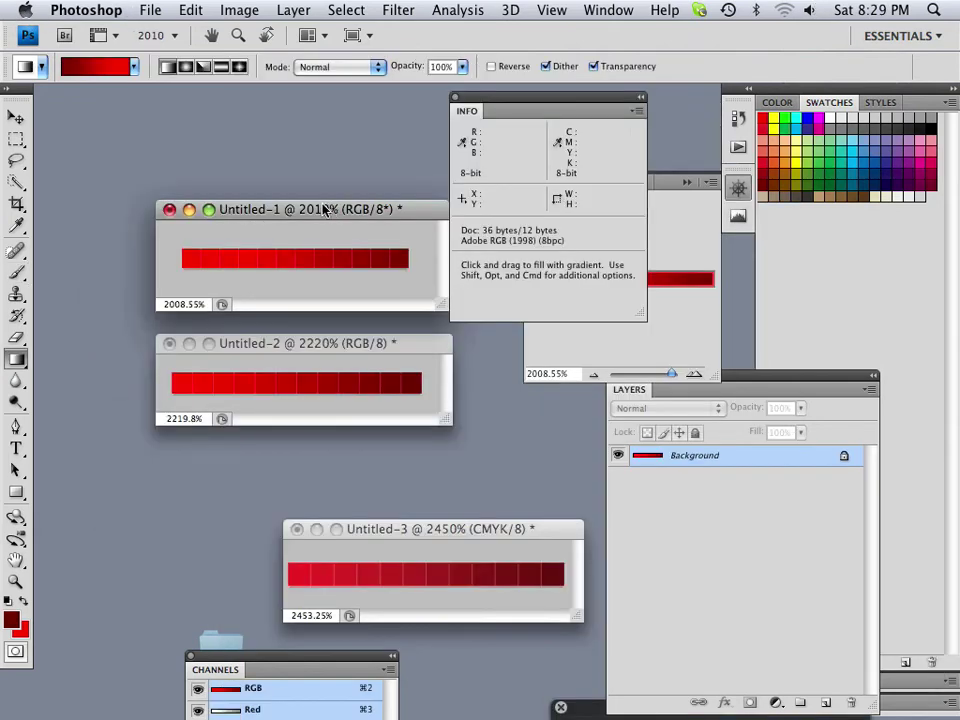
Stack the Untitled-1, Untitled-2 and CMYK Untitled-3 gradient windows in a vertical column
{"action": "left_click_drag", "start_coordinate": [321, 209], "coordinate": [283, 150]}
{"action": "left_click_drag", "start_coordinate": [303, 343], "coordinate": [267, 274]}
{"action": "left_click", "coordinate": [403, 534]}
{"action": "left_click_drag", "start_coordinate": [403, 538], "coordinate": [240, 397]}
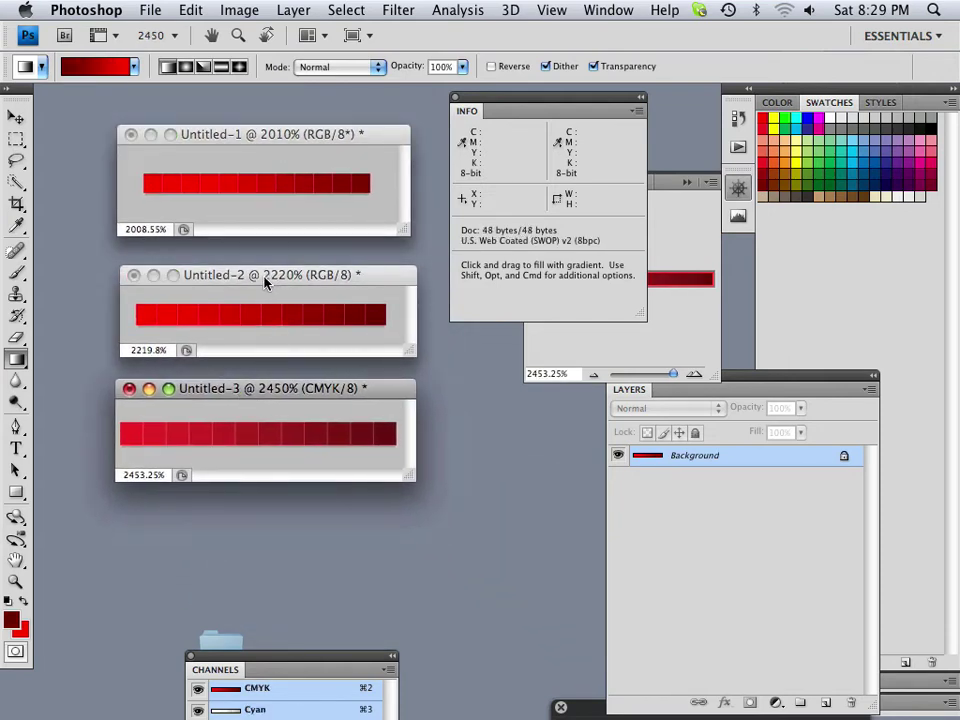
Bring the sRGB, CMYK and Adobe RGB gradients forward in turn to compare Info panel profiles, ending on sRGB
{"action": "left_click_drag", "start_coordinate": [266, 283], "coordinate": [262, 274]}
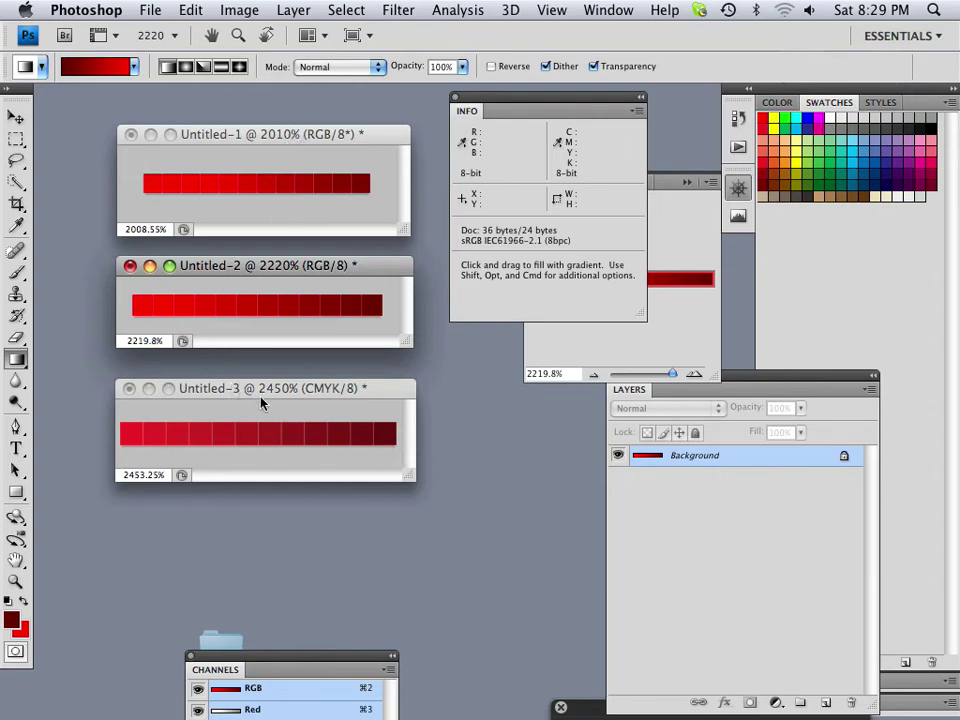
{"action": "left_click_drag", "start_coordinate": [268, 395], "coordinate": [262, 457]}
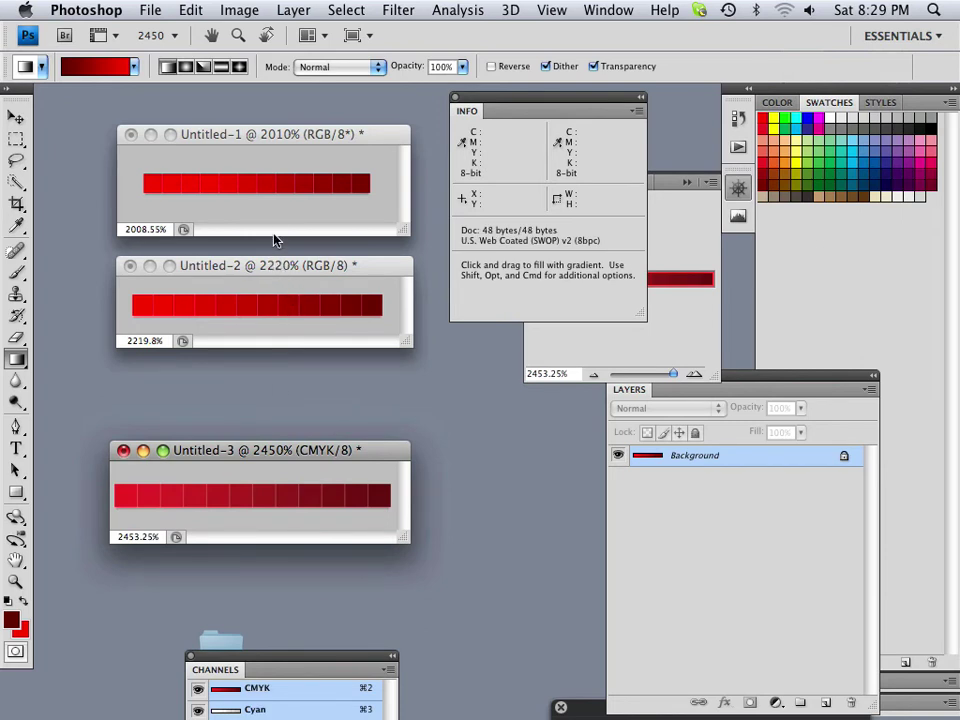
{"action": "mouse_move", "coordinate": [268, 136]}
{"action": "left_mouse_down"}
{"action": "mouse_move", "coordinate": [257, 114]}
{"action": "mouse_move", "coordinate": [274, 112]}
{"action": "left_mouse_up"}
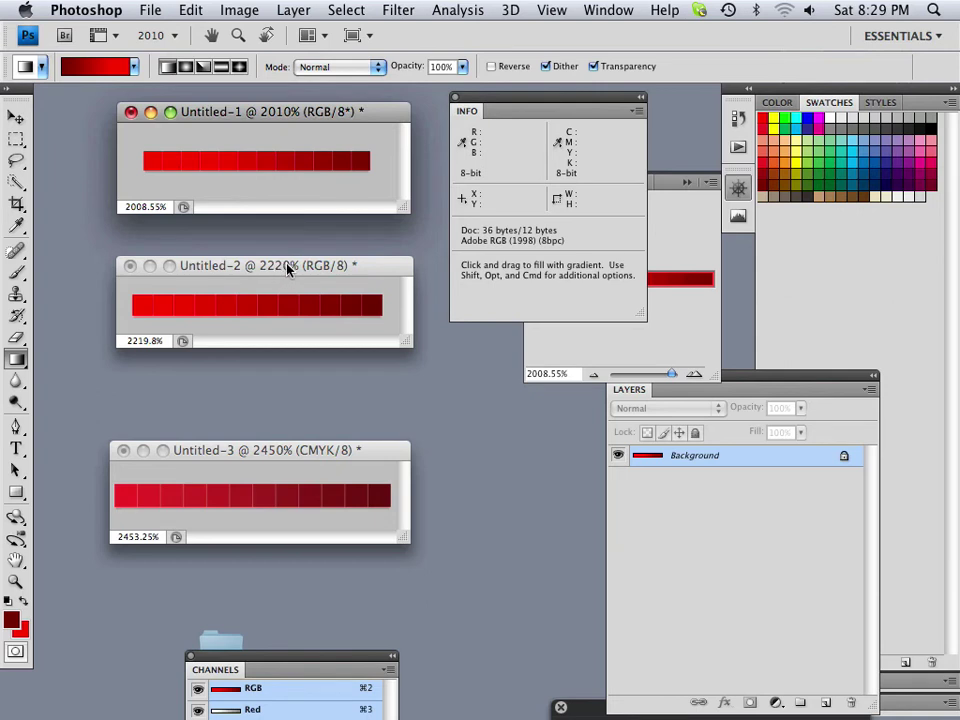
{"action": "left_click_drag", "start_coordinate": [287, 266], "coordinate": [314, 259]}
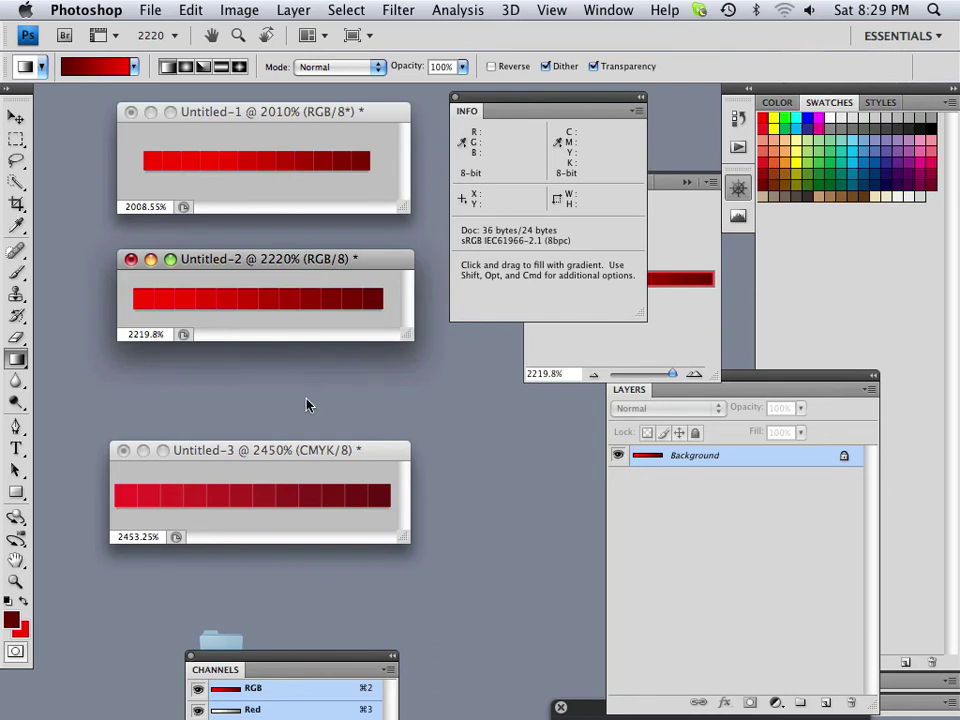
{"action": "left_click_drag", "start_coordinate": [297, 455], "coordinate": [284, 424]}
{"action": "left_click_drag", "start_coordinate": [296, 258], "coordinate": [294, 251]}
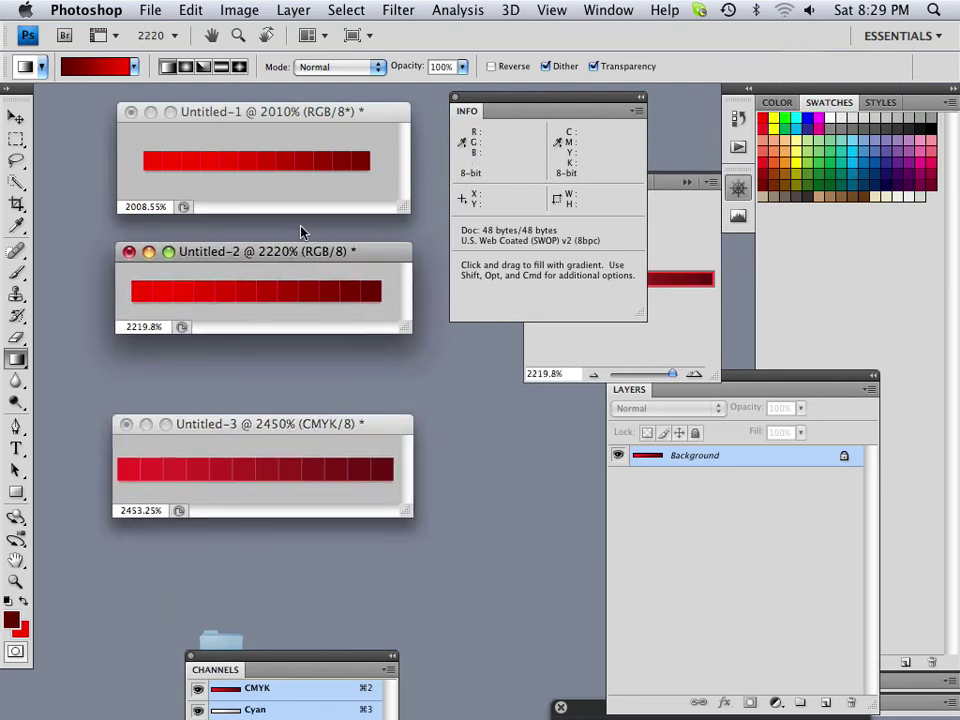
{"action": "left_click", "coordinate": [245, 10]}
{"action": "mouse_move", "coordinate": [252, 32]}
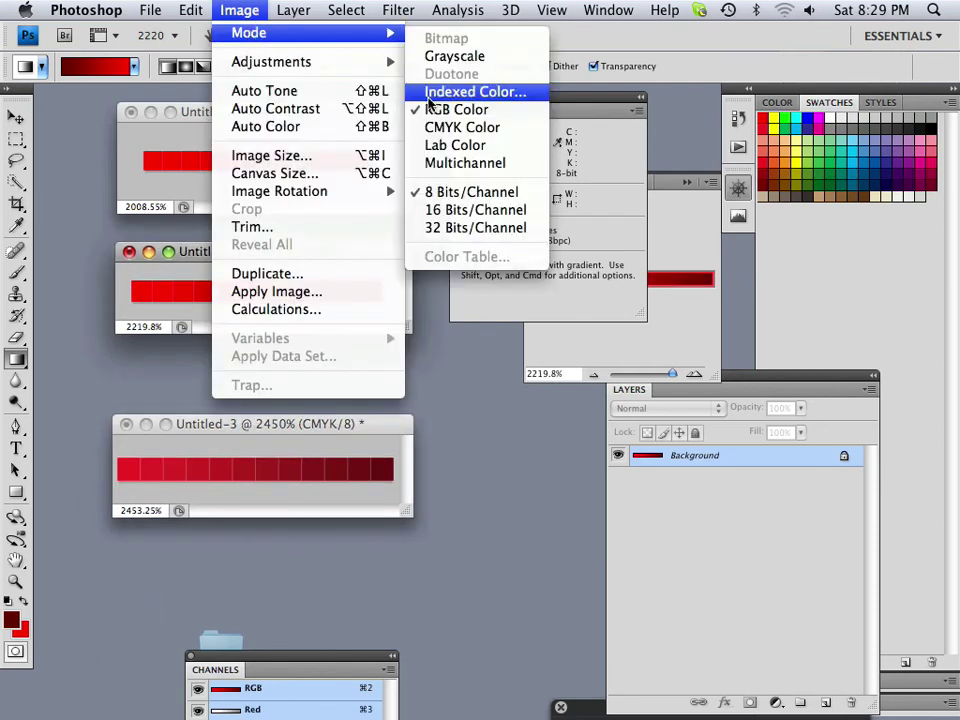
{"action": "left_click", "coordinate": [447, 130]}
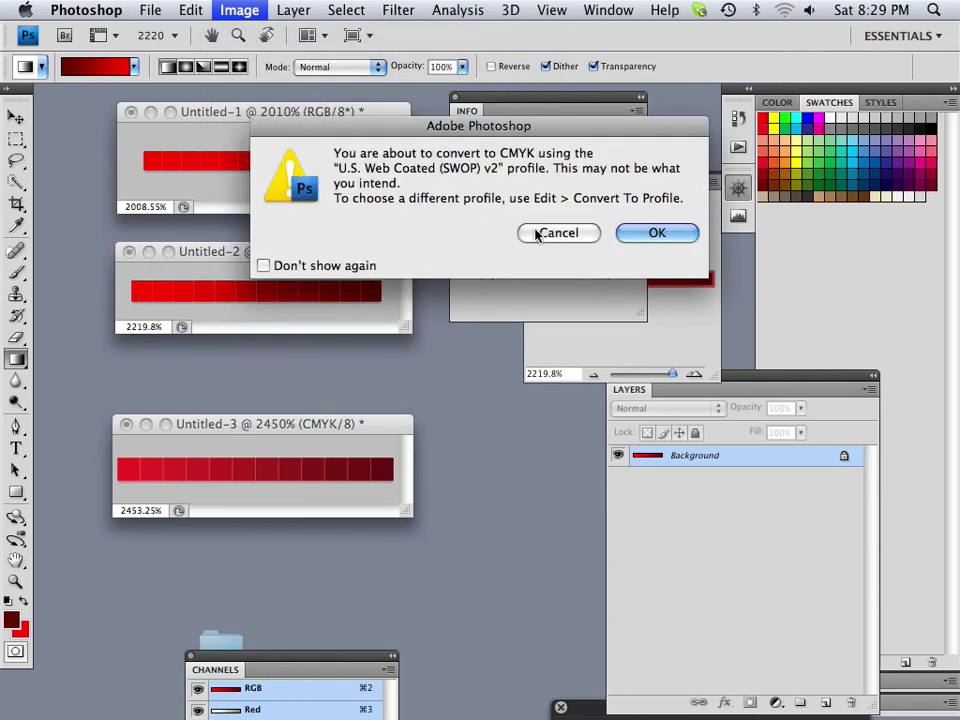
{"action": "left_click", "coordinate": [655, 233]}
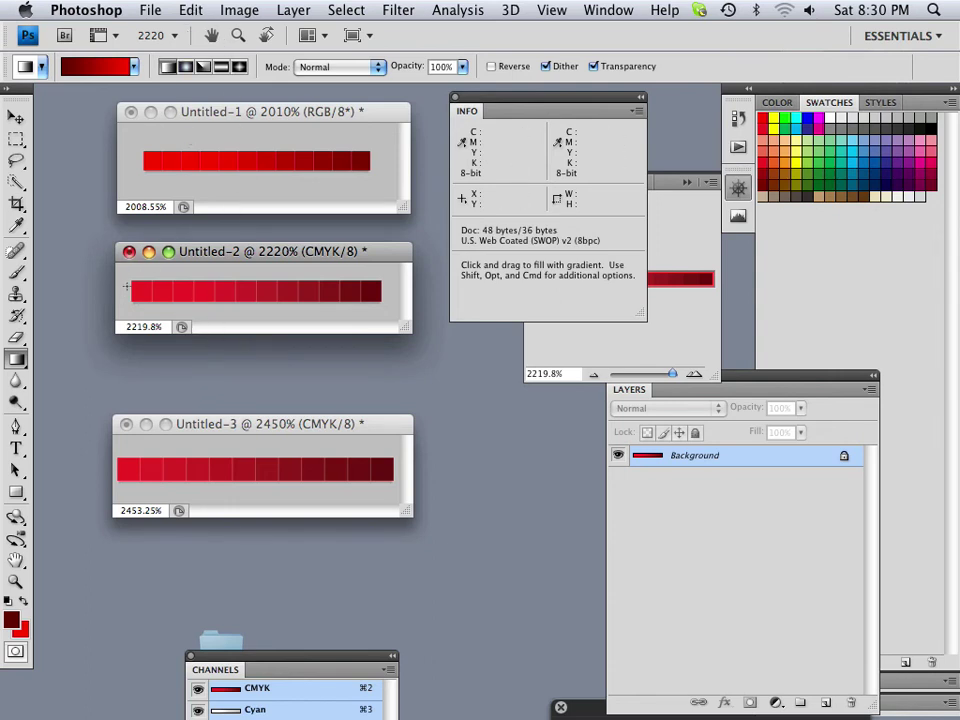
{"action": "key", "text": "super+z"}
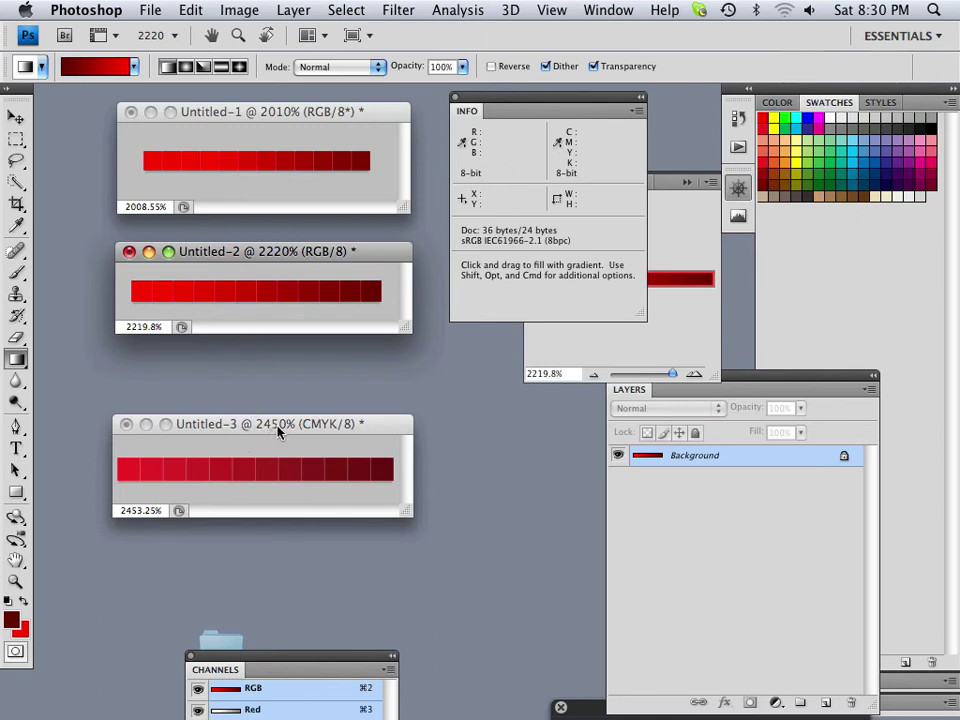
{"action": "left_click_drag", "start_coordinate": [279, 431], "coordinate": [460, 530]}
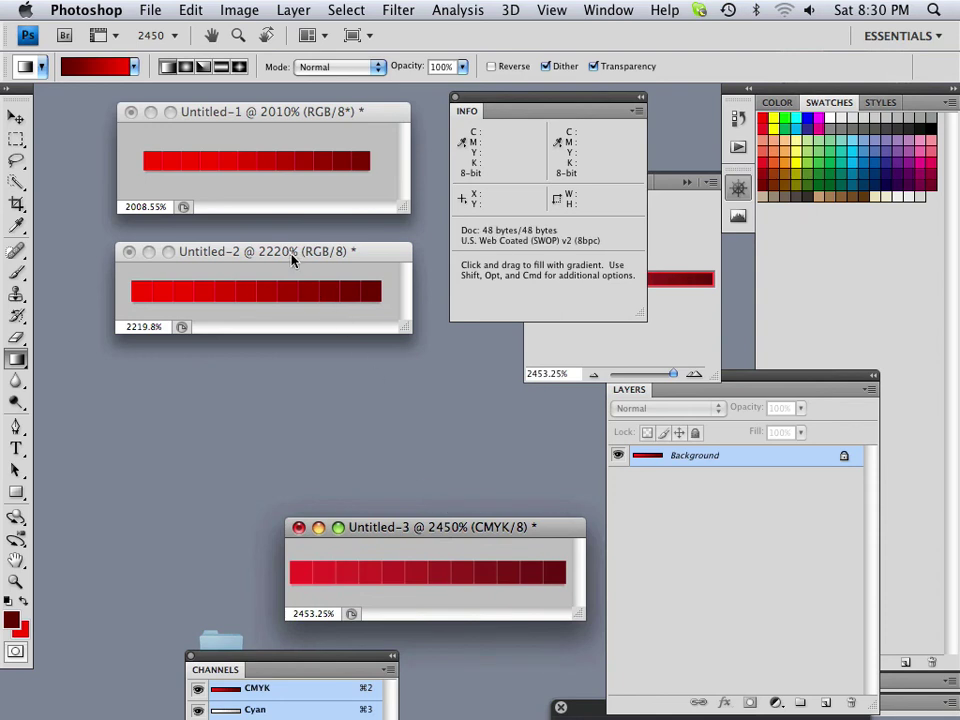
{"action": "left_click_drag", "start_coordinate": [293, 258], "coordinate": [290, 294]}
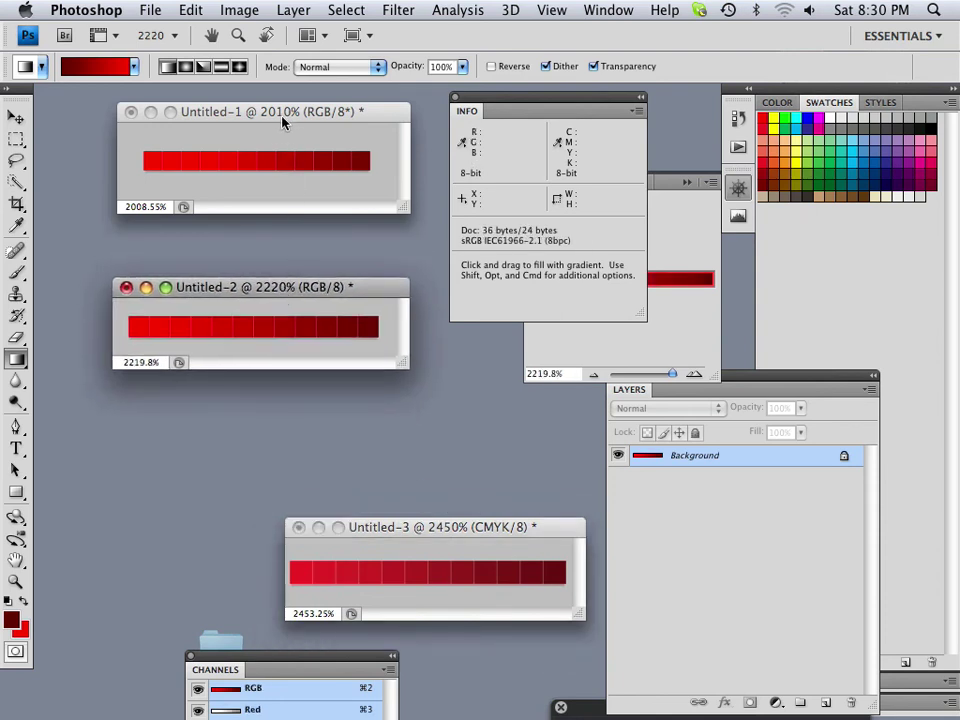
{"action": "left_click_drag", "start_coordinate": [282, 121], "coordinate": [279, 174]}
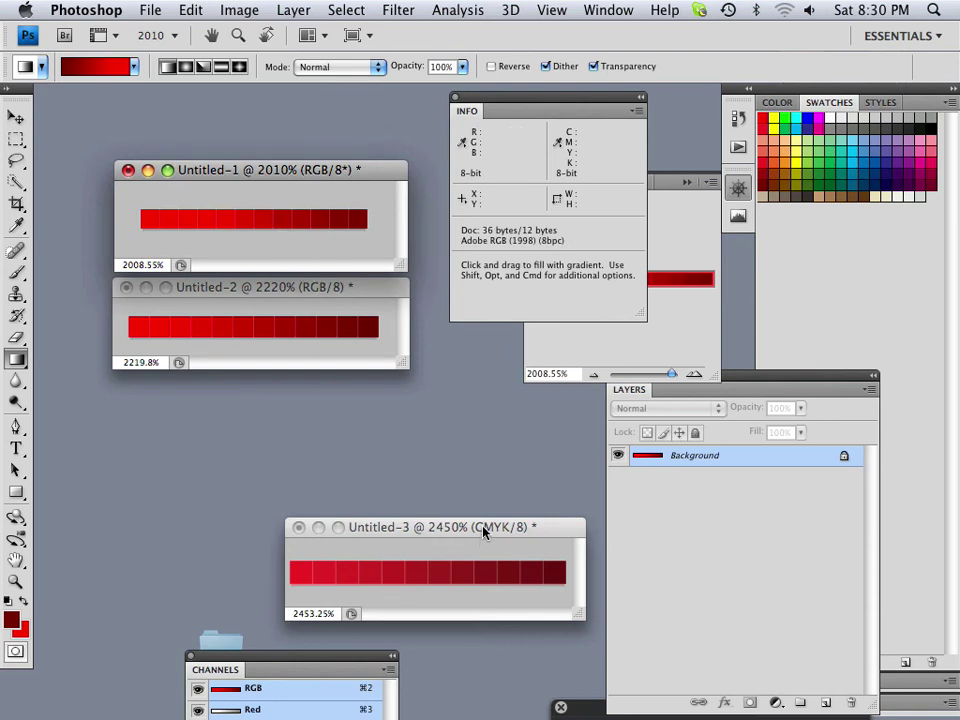
{"action": "mouse_move", "coordinate": [495, 534]}
{"action": "left_mouse_down"}
{"action": "mouse_move", "coordinate": [418, 440]}
{"action": "mouse_move", "coordinate": [479, 527]}
{"action": "mouse_move", "coordinate": [509, 537]}
{"action": "left_mouse_up"}
{"action": "left_click", "coordinate": [315, 167]}
{"action": "left_click_drag", "start_coordinate": [315, 167], "coordinate": [316, 122]}
{"action": "left_click_drag", "start_coordinate": [305, 287], "coordinate": [306, 248]}
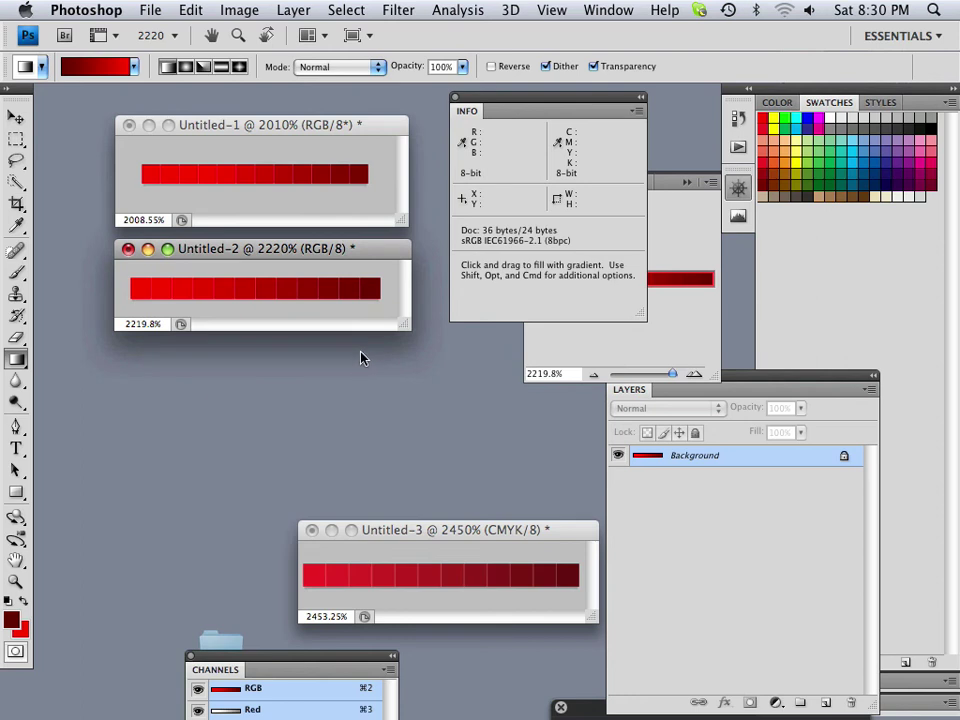
{"action": "mouse_move", "coordinate": [268, 128]}
{"action": "left_mouse_down"}
{"action": "mouse_move", "coordinate": [255, 125]}
{"action": "mouse_move", "coordinate": [284, 127]}
{"action": "left_mouse_up"}
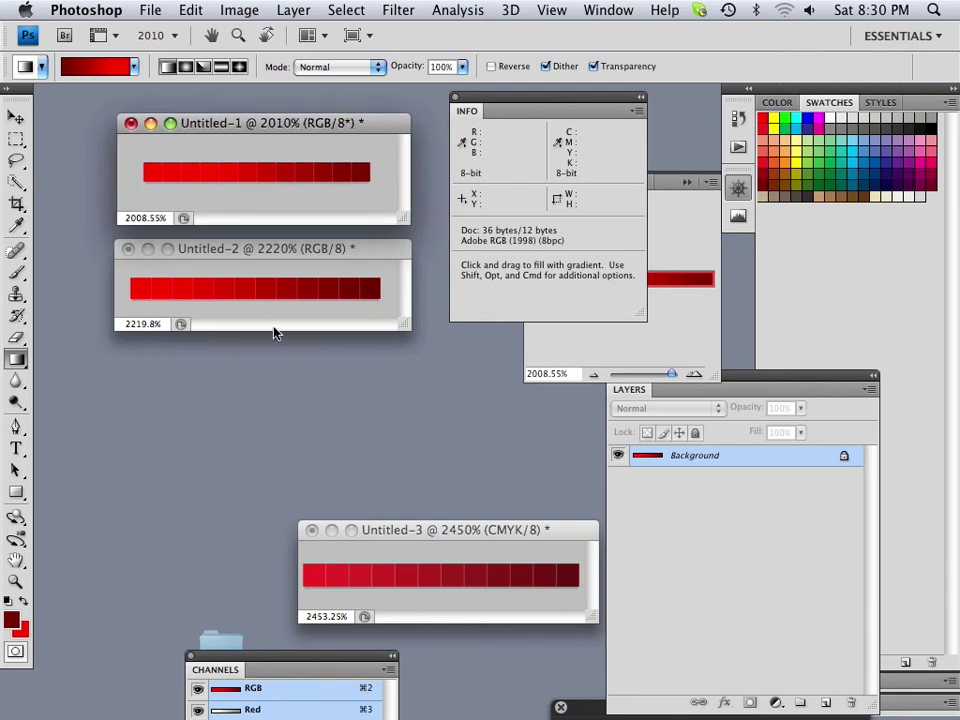
{"action": "left_click", "coordinate": [429, 529]}
{"action": "left_click_drag", "start_coordinate": [429, 529], "coordinate": [264, 427]}
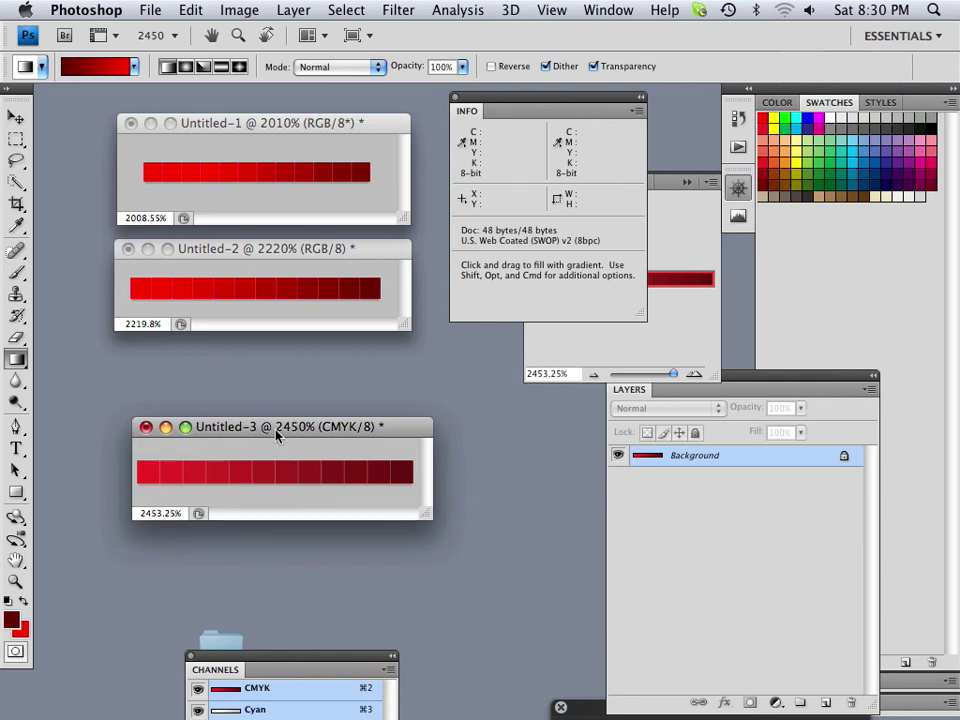
{"action": "left_click_drag", "start_coordinate": [279, 428], "coordinate": [284, 435]}
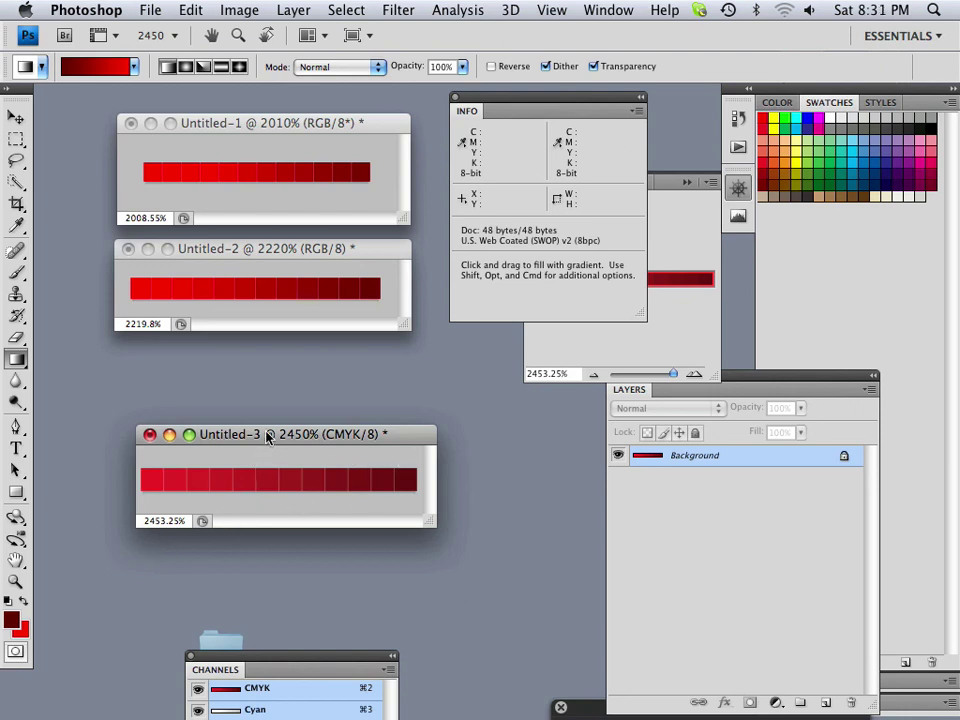
Move the CMYK gradient to the bottom and place the sRGB gradient midway beneath Adobe RGB
{"action": "left_click_drag", "start_coordinate": [271, 435], "coordinate": [265, 527]}
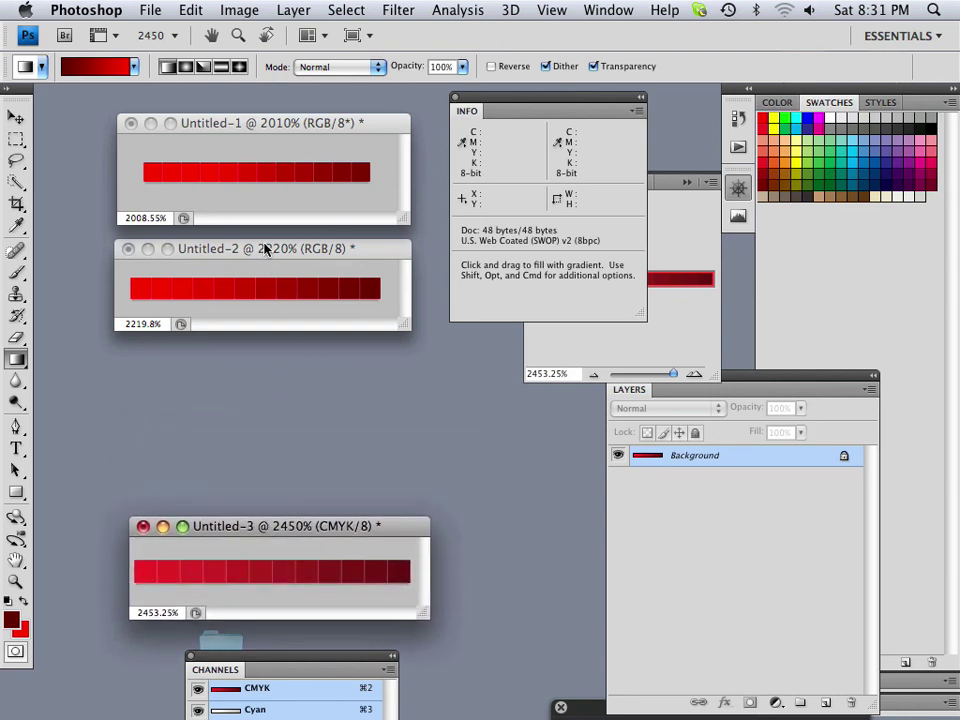
{"action": "left_click_drag", "start_coordinate": [266, 249], "coordinate": [258, 277]}
{"action": "left_click_drag", "start_coordinate": [240, 124], "coordinate": [237, 126]}
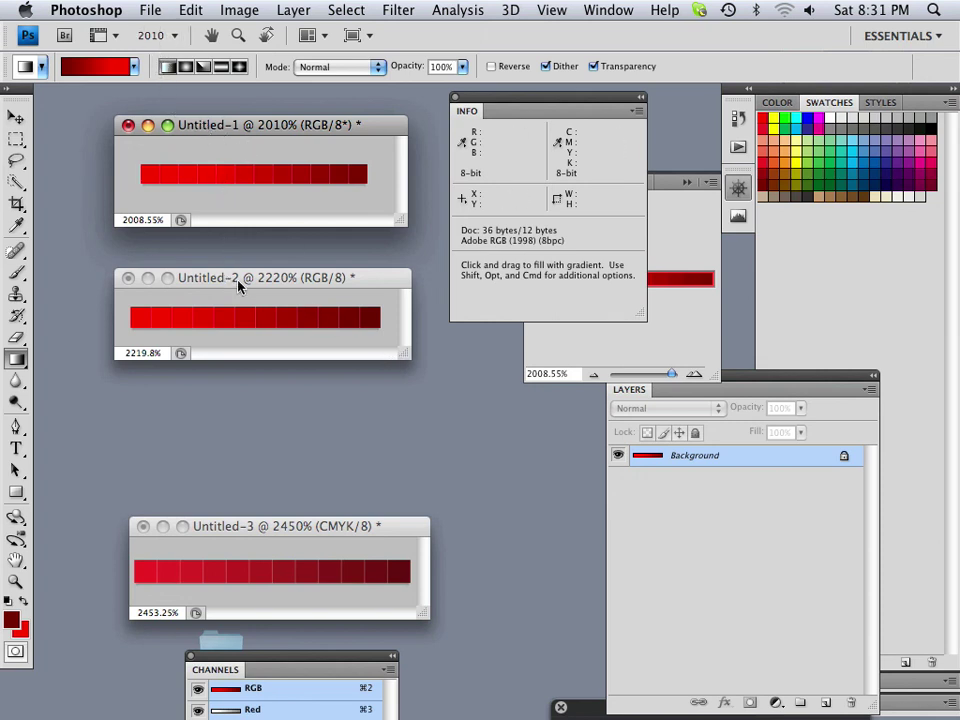
{"action": "mouse_move", "coordinate": [240, 284]}
{"action": "left_mouse_down"}
{"action": "mouse_move", "coordinate": [248, 364]}
{"action": "mouse_move", "coordinate": [304, 340]}
{"action": "mouse_move", "coordinate": [252, 349]}
{"action": "mouse_move", "coordinate": [269, 357]}
{"action": "mouse_move", "coordinate": [237, 345]}
{"action": "mouse_move", "coordinate": [246, 343]}
{"action": "mouse_move", "coordinate": [238, 336]}
{"action": "mouse_move", "coordinate": [255, 287]}
{"action": "left_mouse_up"}
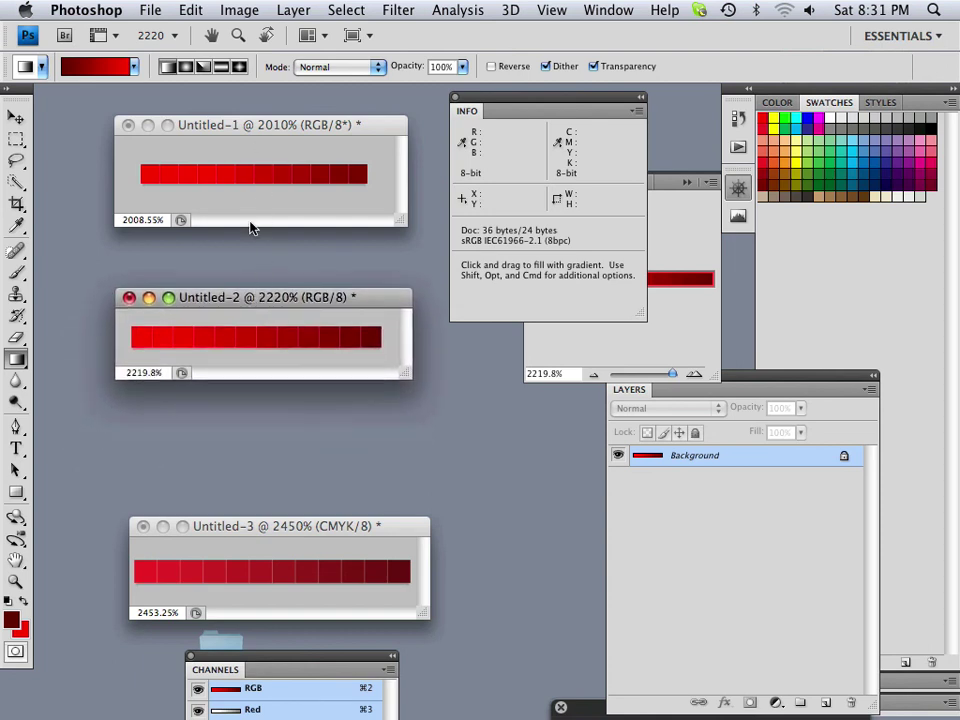